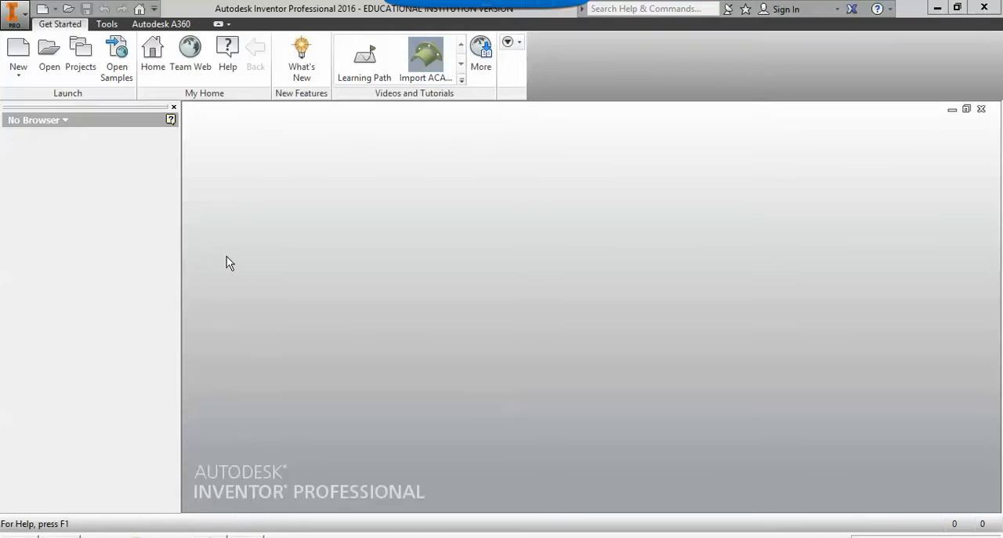
Create a new assembly file from the Standard.iam template.
left_click(18, 52)
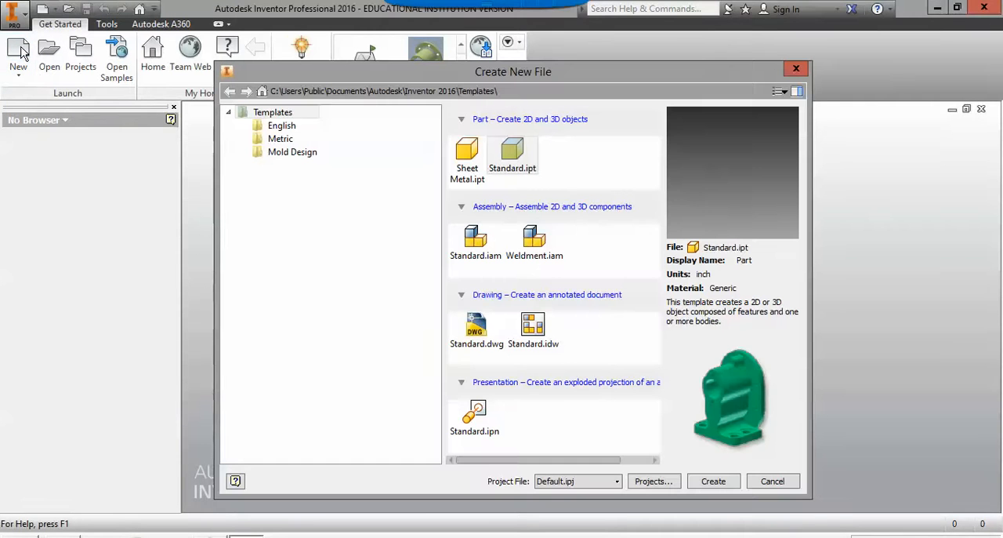
left_click(482, 243)
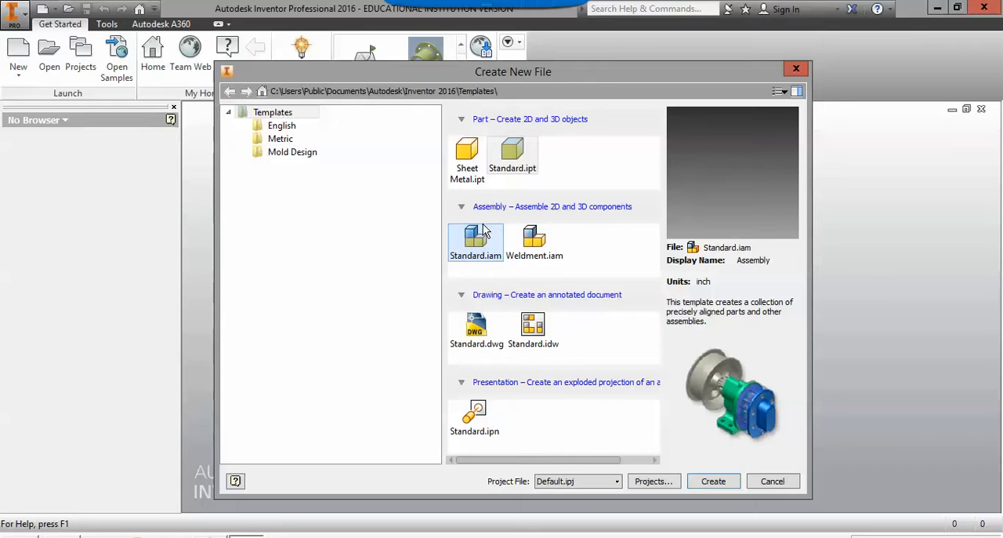
double_click(476, 236)
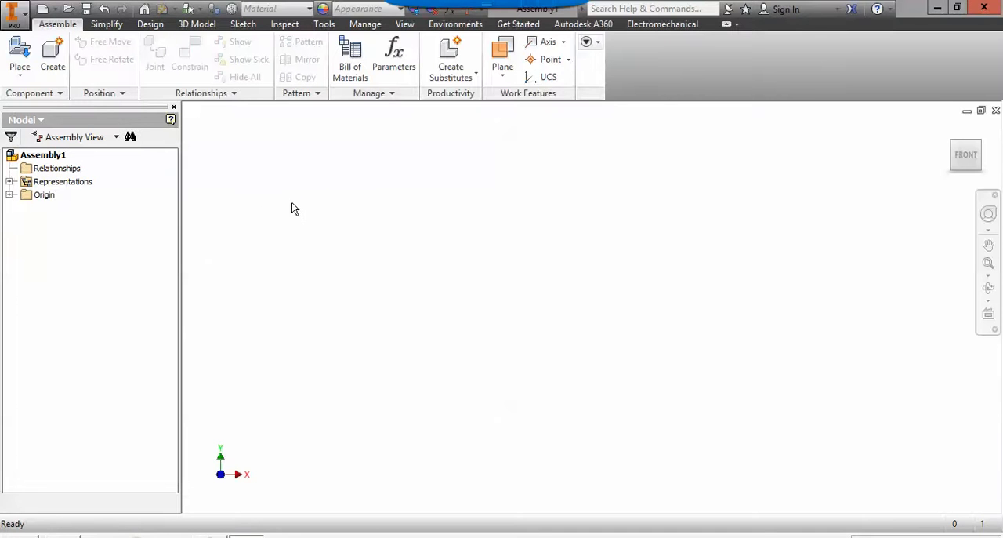
Place one instance of the TTT part from the personal network drive into the assembly.
left_click(21, 56)
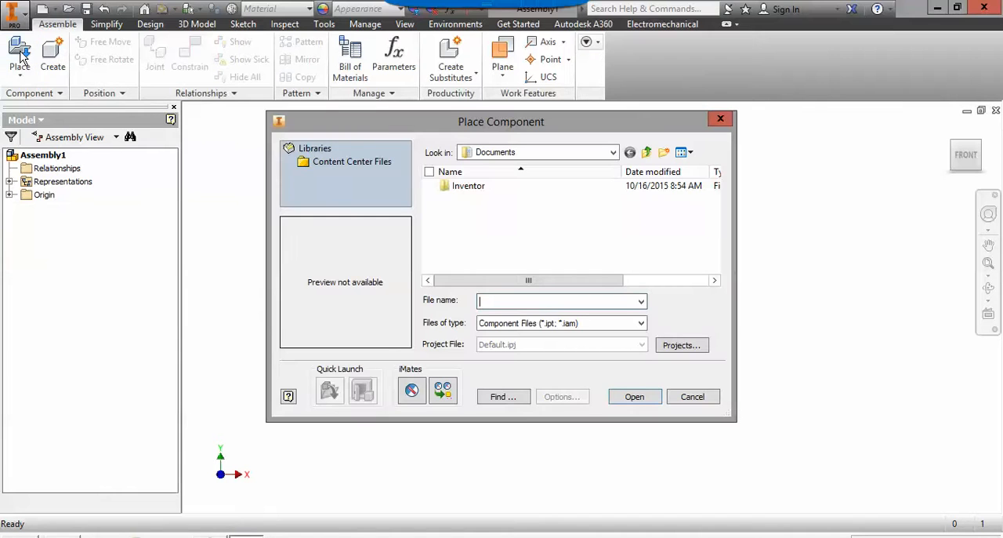
left_click(613, 153)
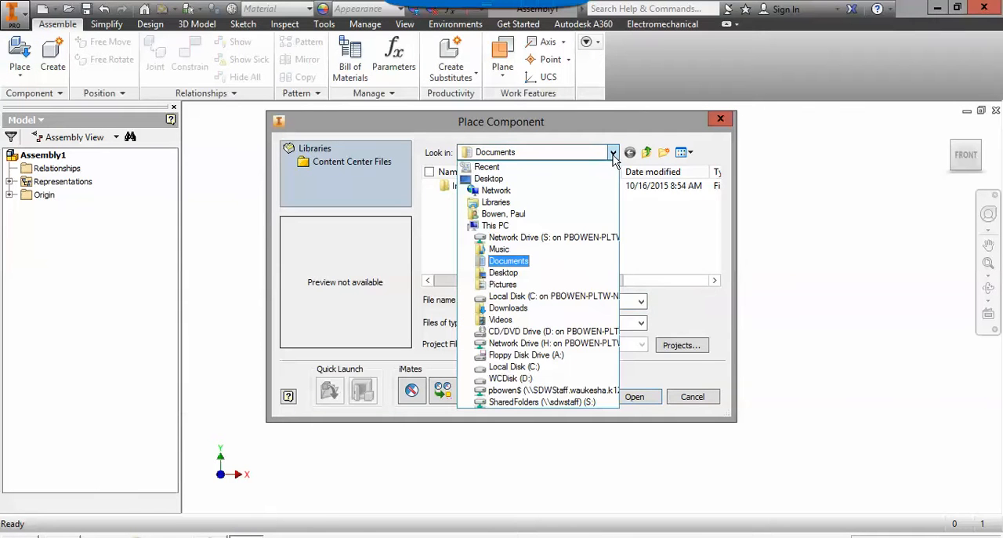
left_click(551, 392)
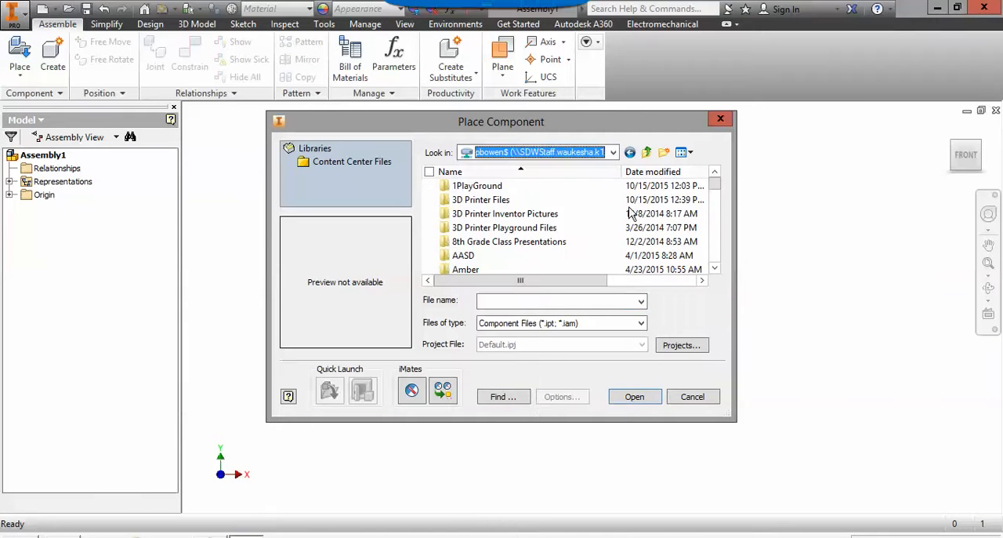
left_click_drag(719, 191, 718, 272)
left_click(515, 259)
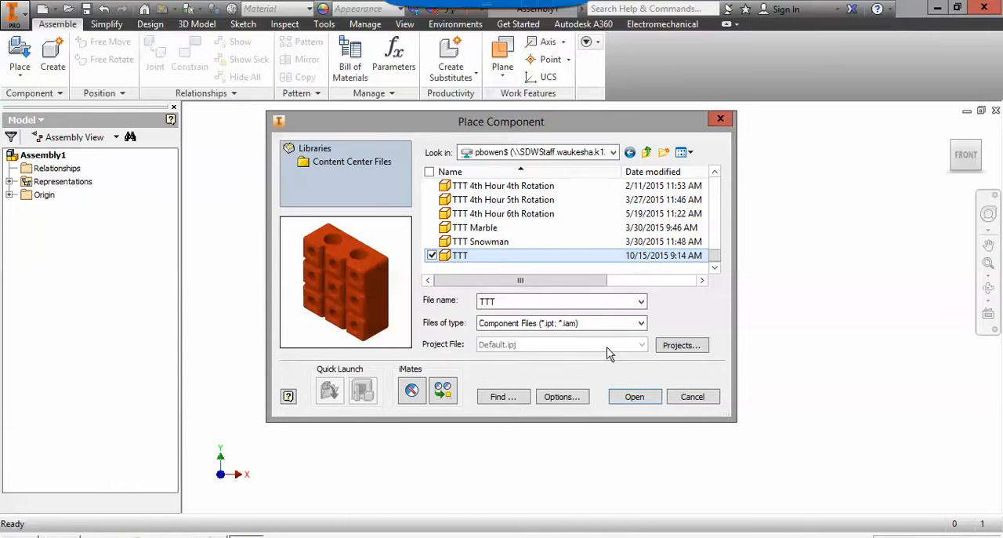
left_click(635, 396)
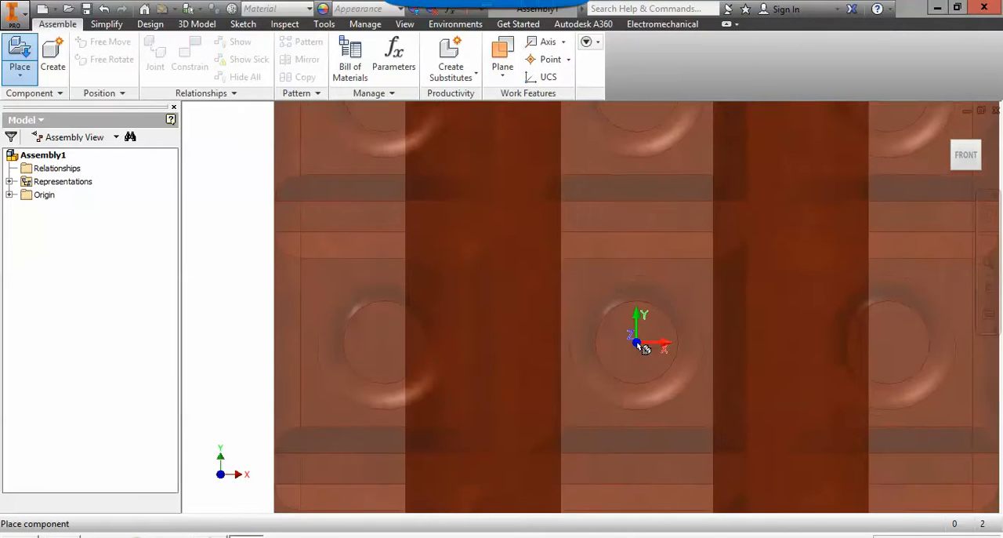
left_click(643, 348)
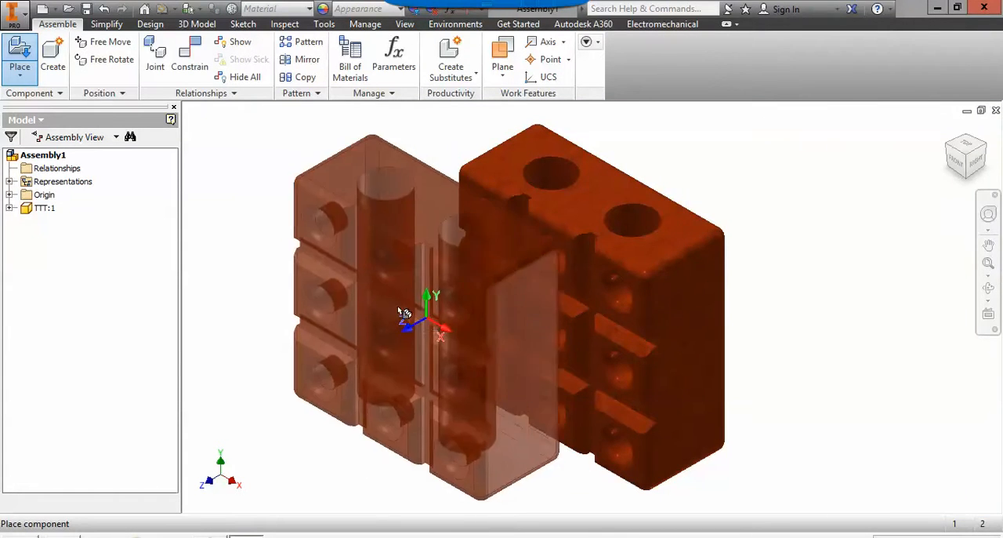
key("Escape")
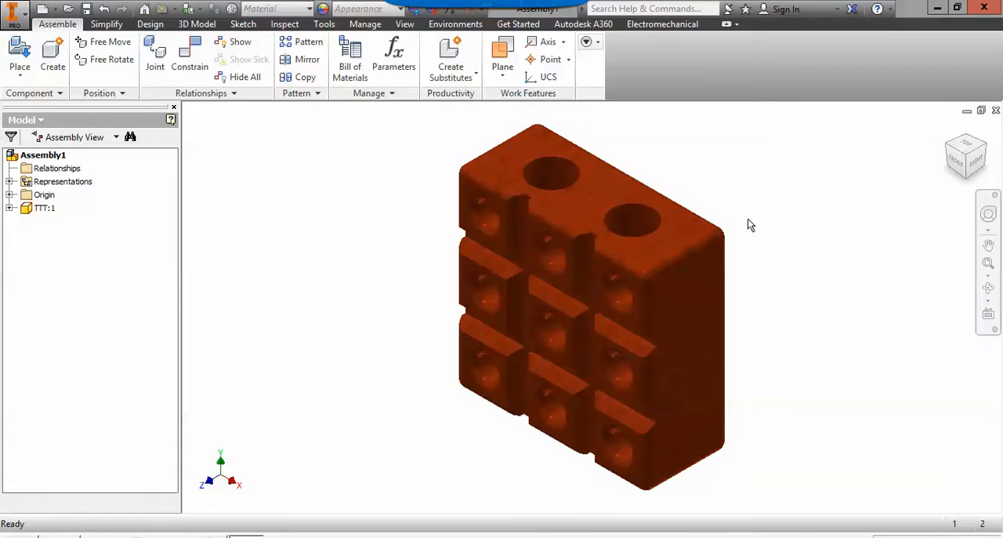
Ground the TTT:1 component so the block is fixed in place.
right_click(45, 215)
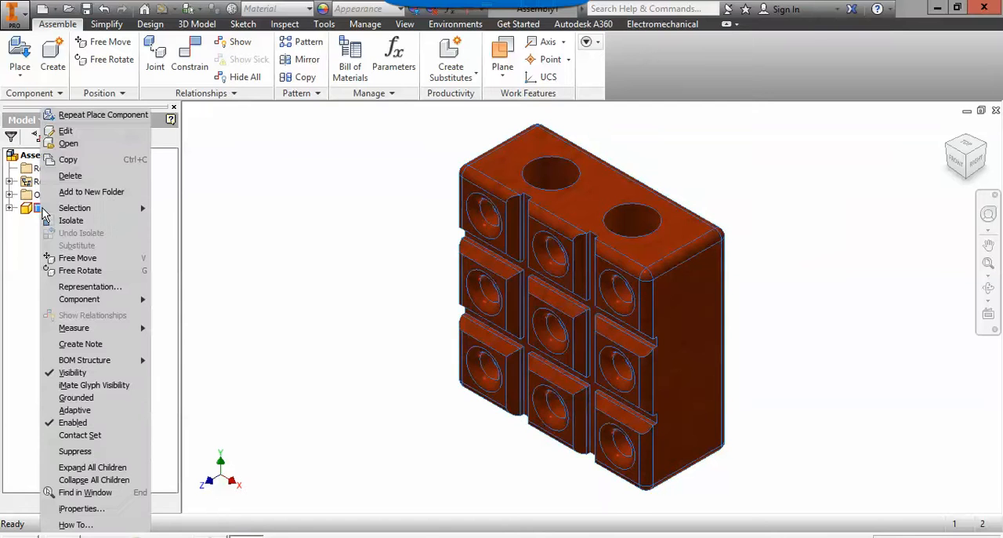
left_click(121, 397)
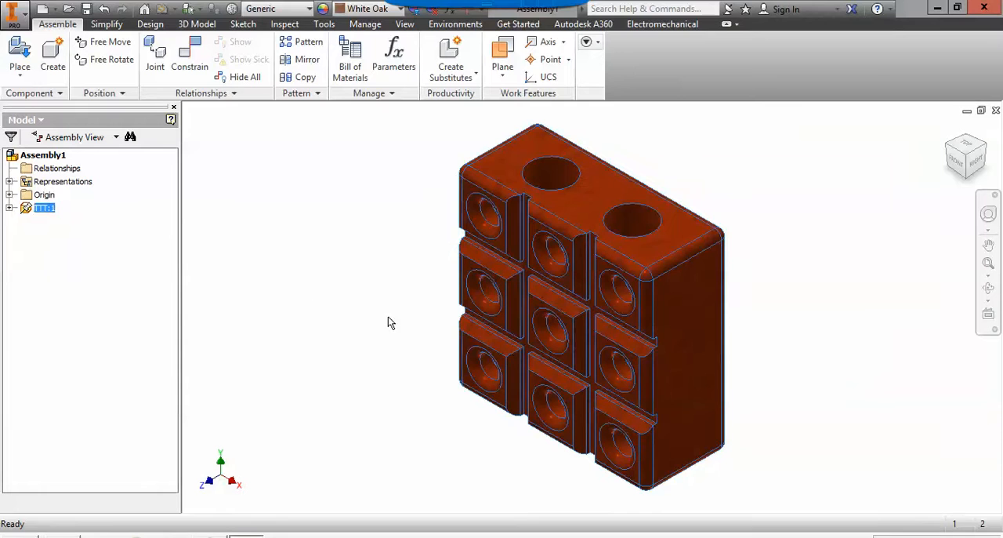
left_click(851, 209)
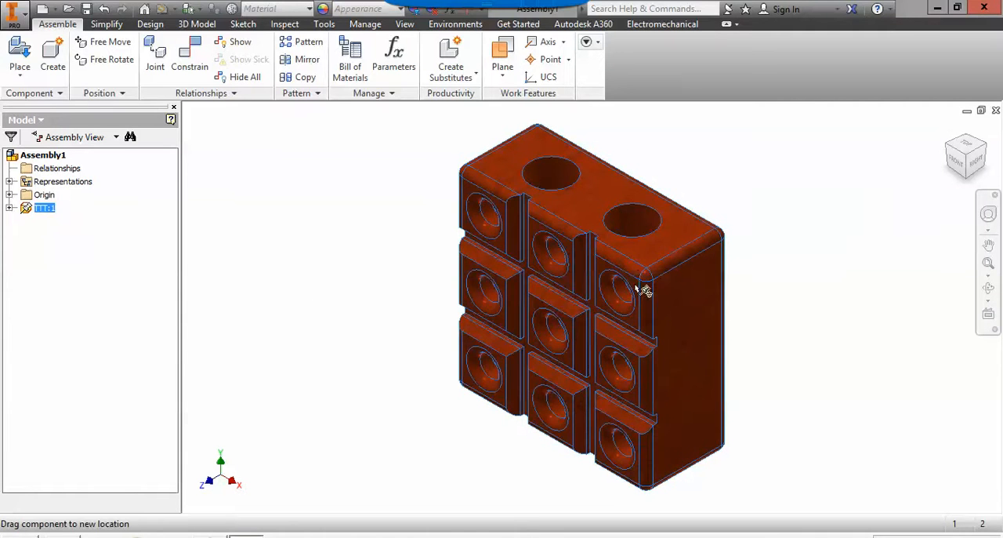
Place five instances of the Marble part in the empty space above and beside the TTT block.
left_click(22, 50)
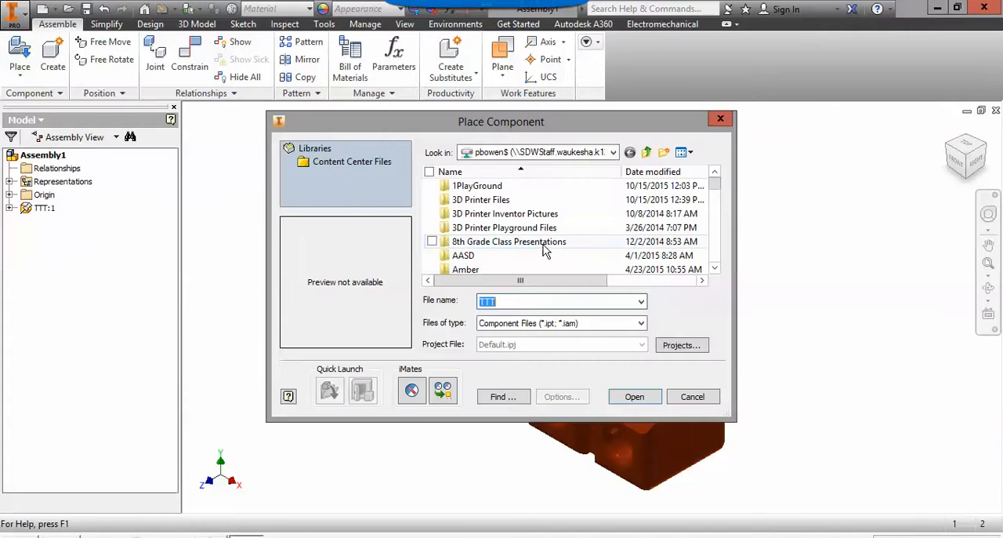
left_click_drag(722, 189, 728, 226)
left_click(596, 241)
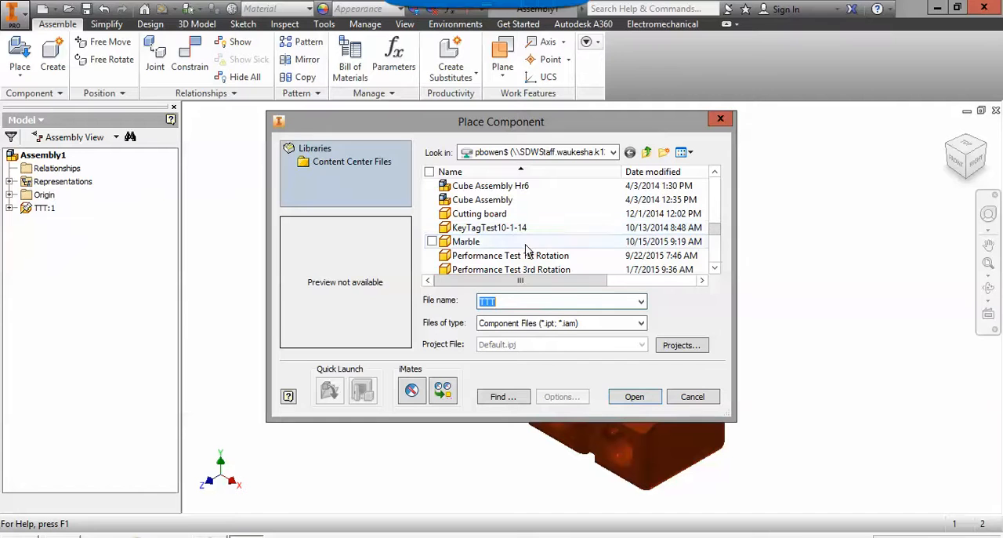
left_click(643, 401)
scroll(421, 183, "up", 5)
middle_click_drag(408, 202, 438, 280)
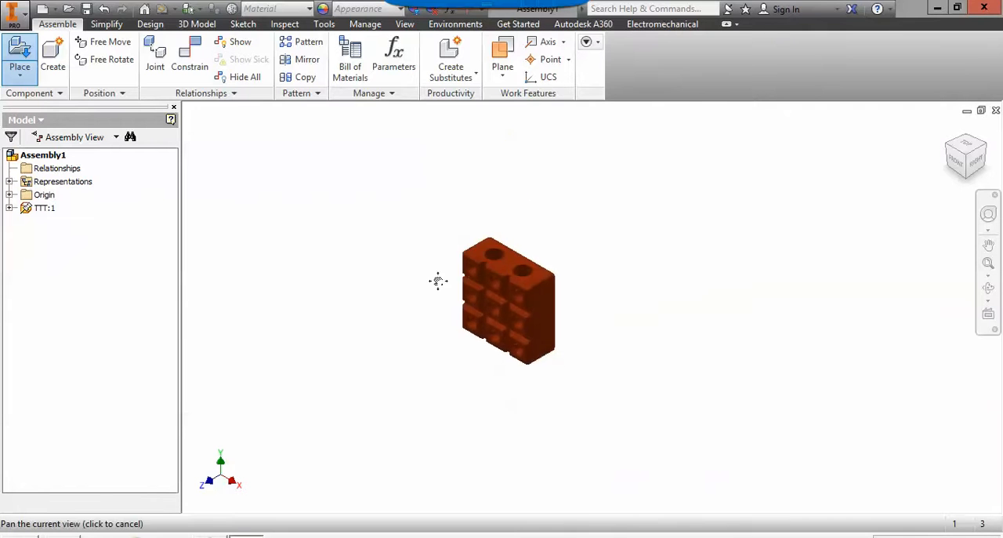
scroll(438, 281, "down", 4)
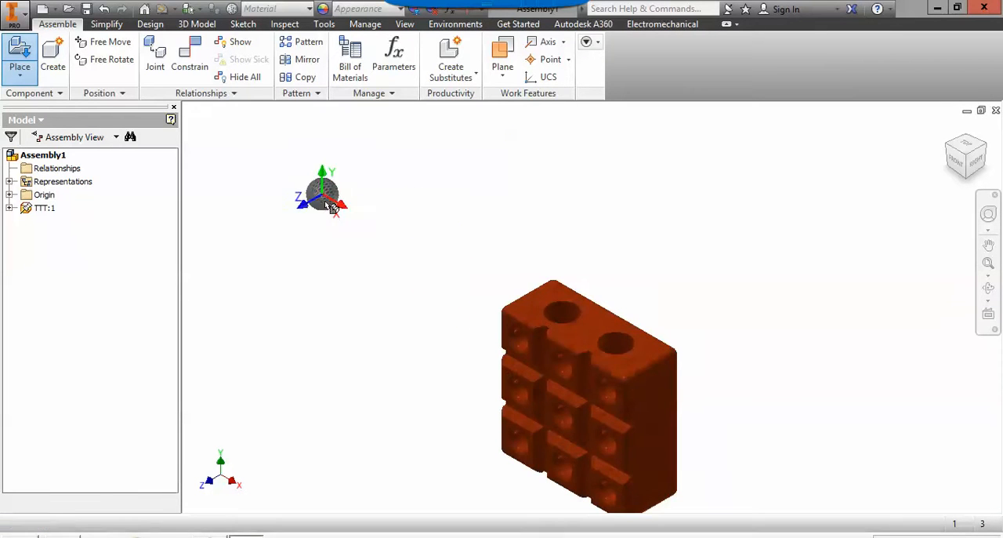
left_click(411, 210)
left_click(453, 206)
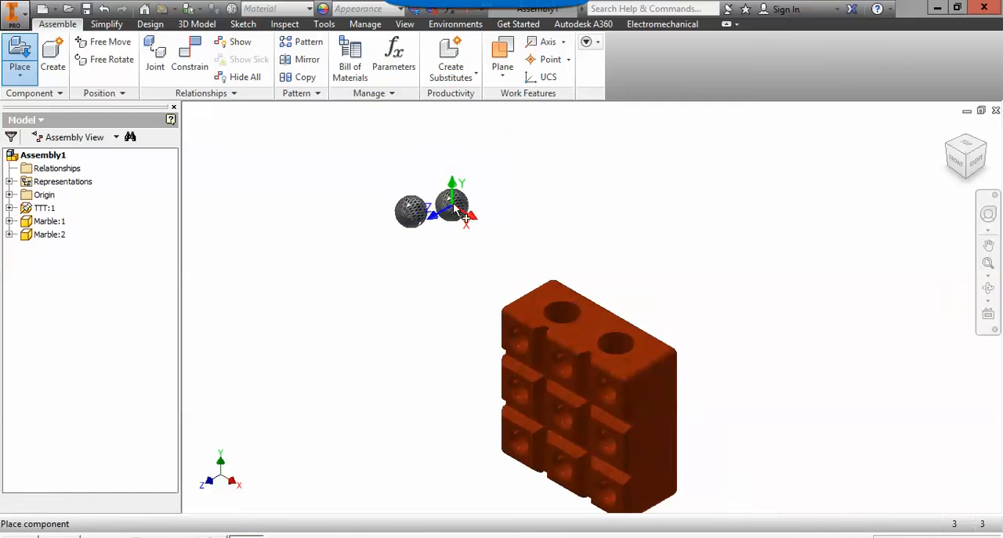
left_click(492, 206)
left_click(469, 253)
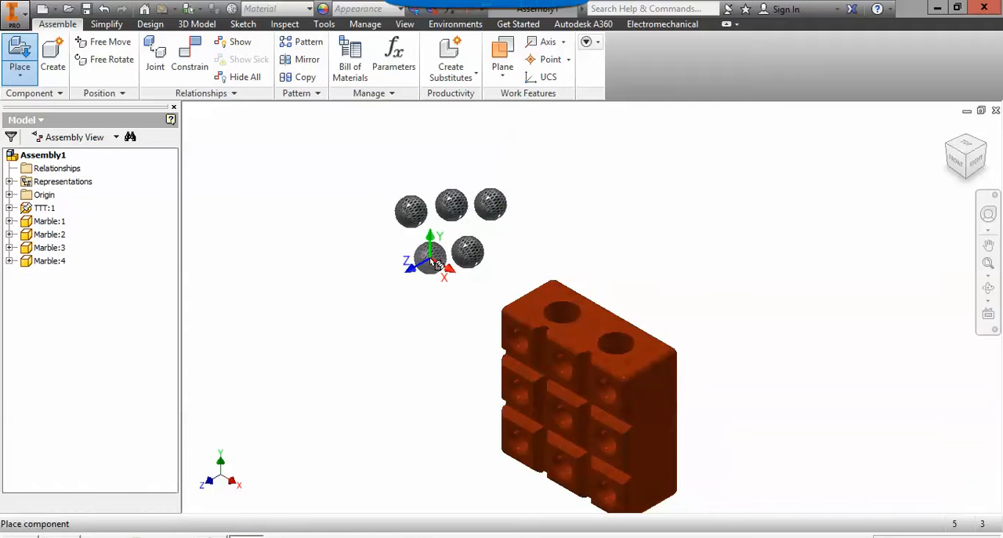
left_click(438, 264)
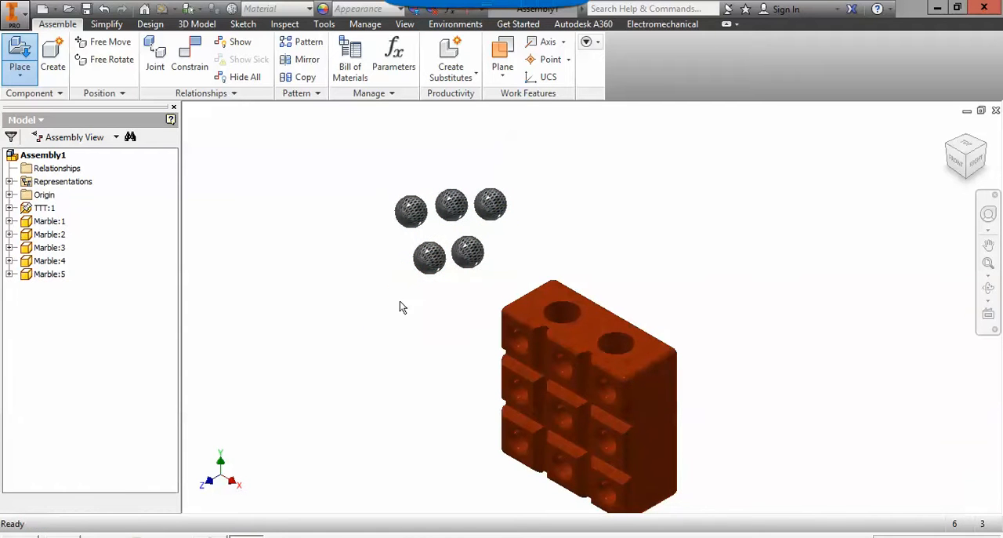
key("Escape")
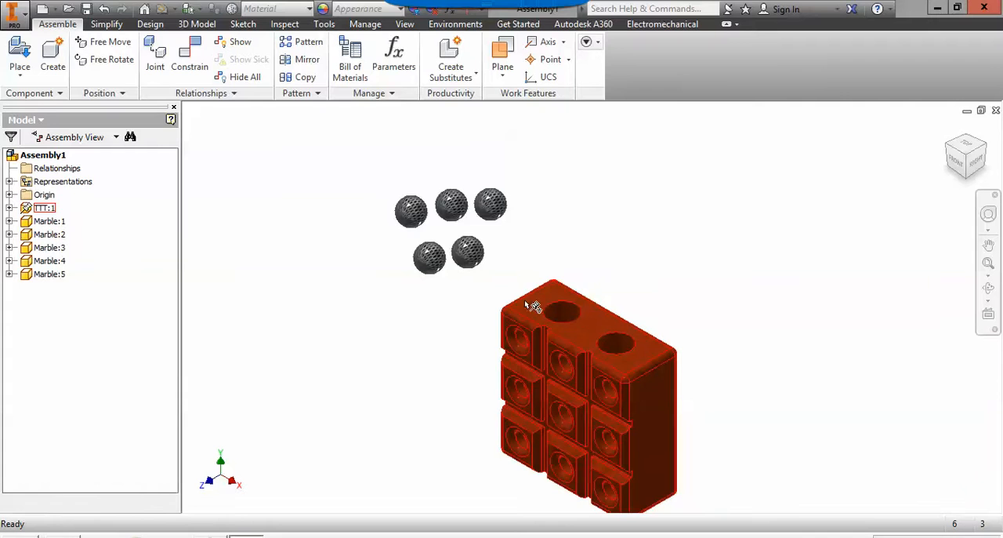
Mate the centre point of Marble:4 to the axis of the left hole in the block's top face with 0.000 in offset.
left_click(182, 67)
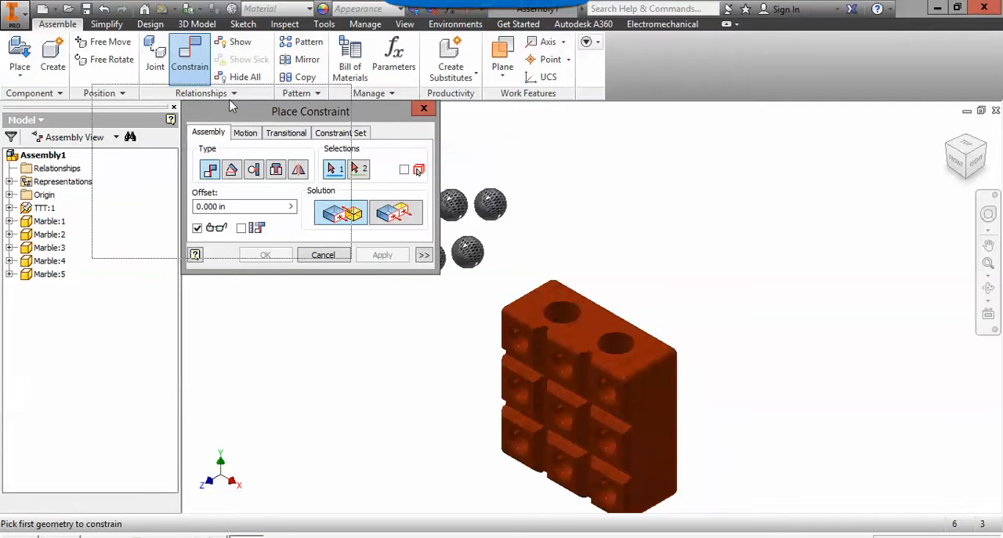
left_click_drag(319, 119, 209, 102)
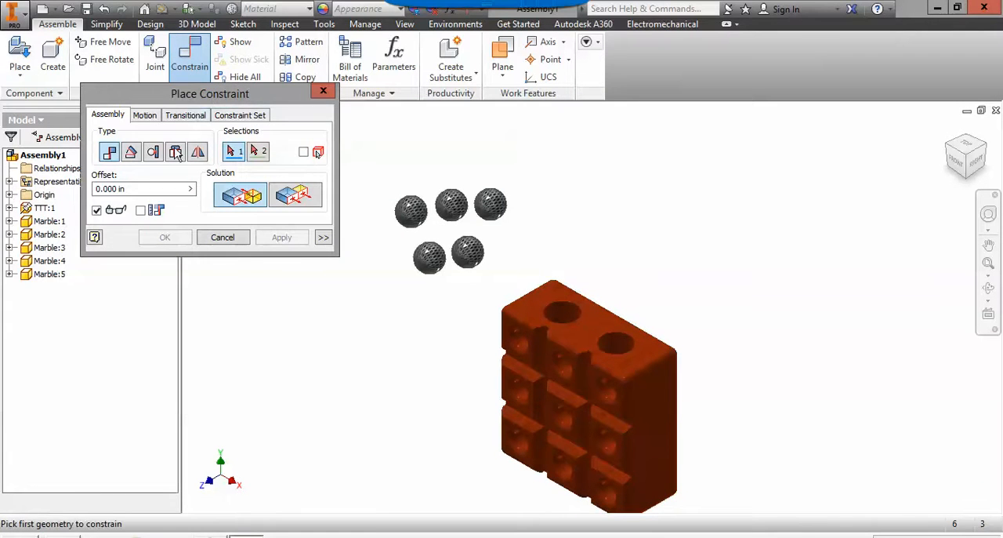
left_click(469, 255)
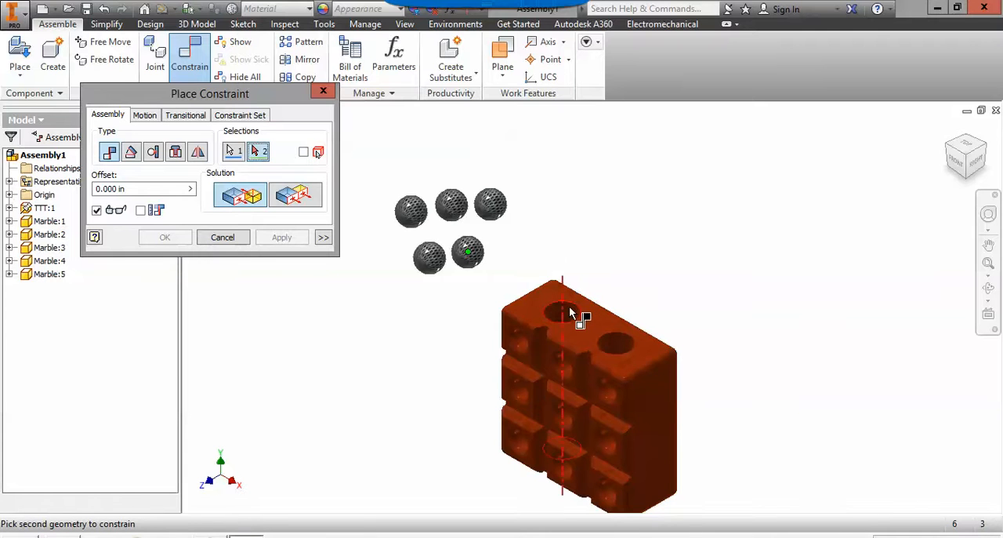
scroll(568, 314, "up", 2)
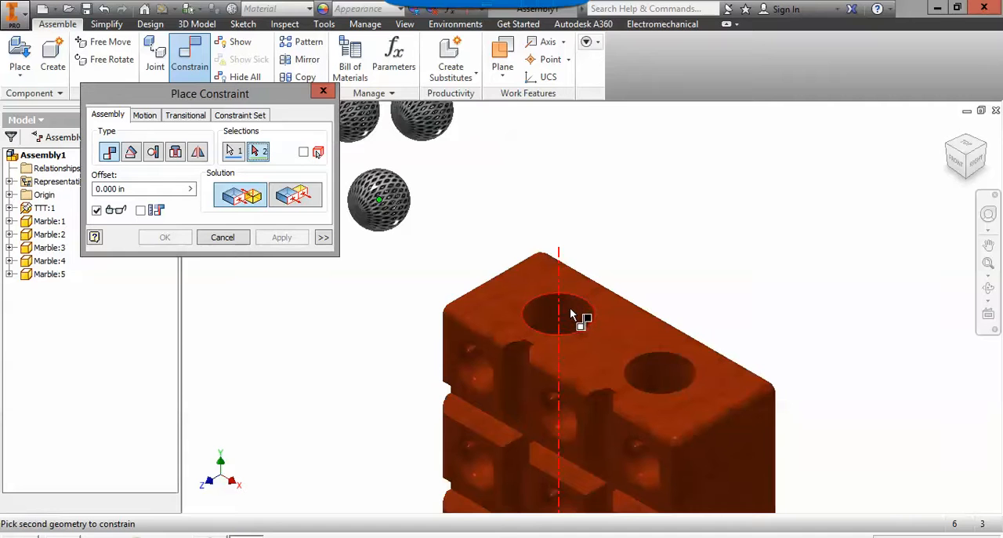
mouse_move(570, 315)
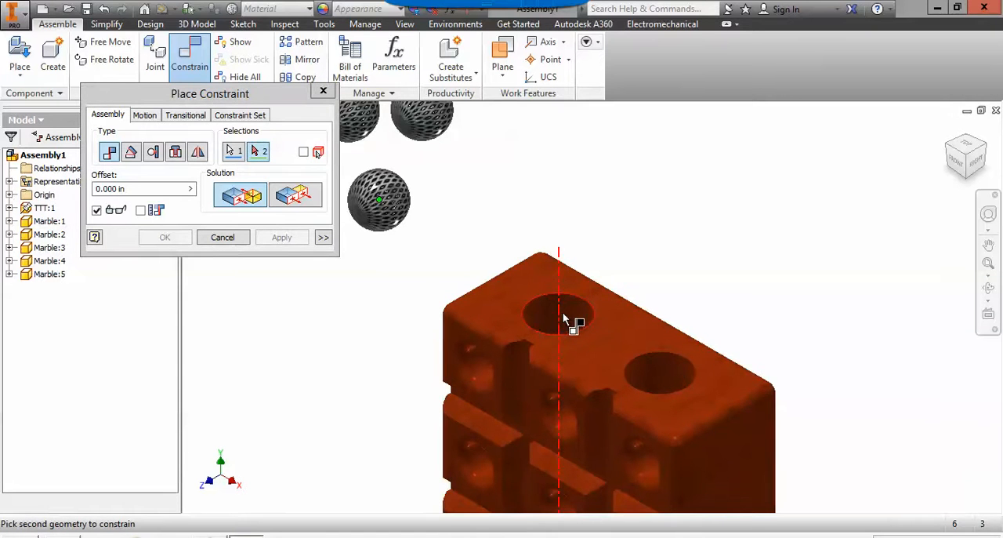
left_click(575, 315)
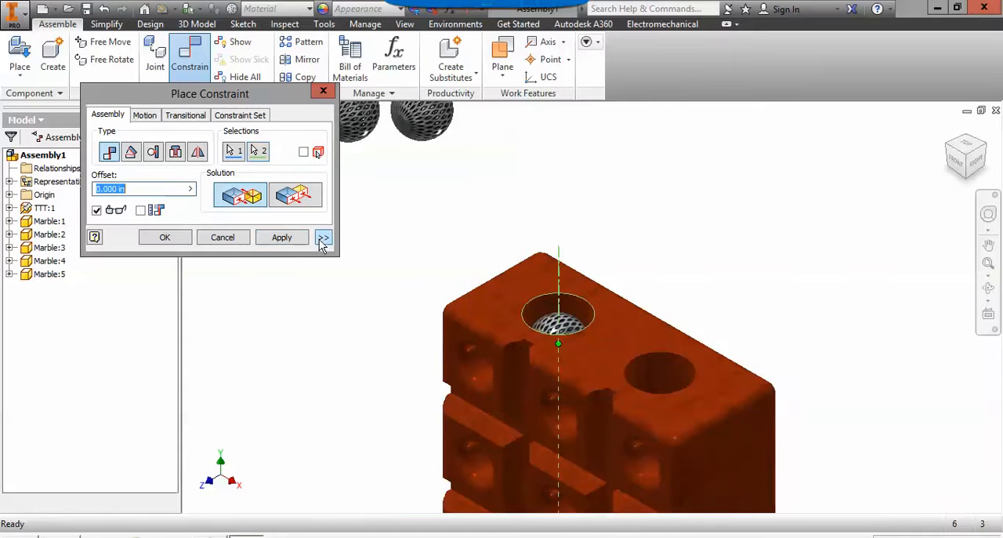
left_click(291, 240)
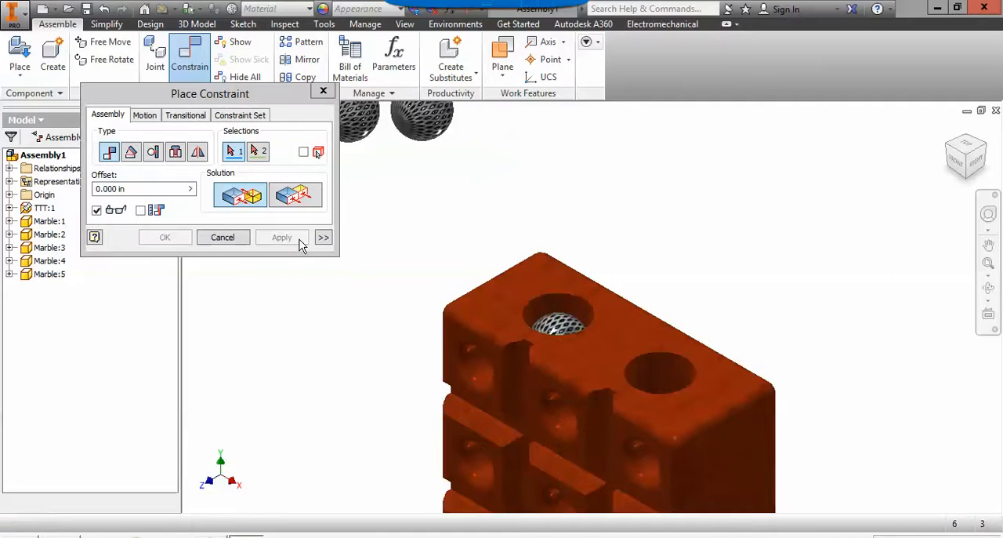
scroll(408, 290, "down", 3)
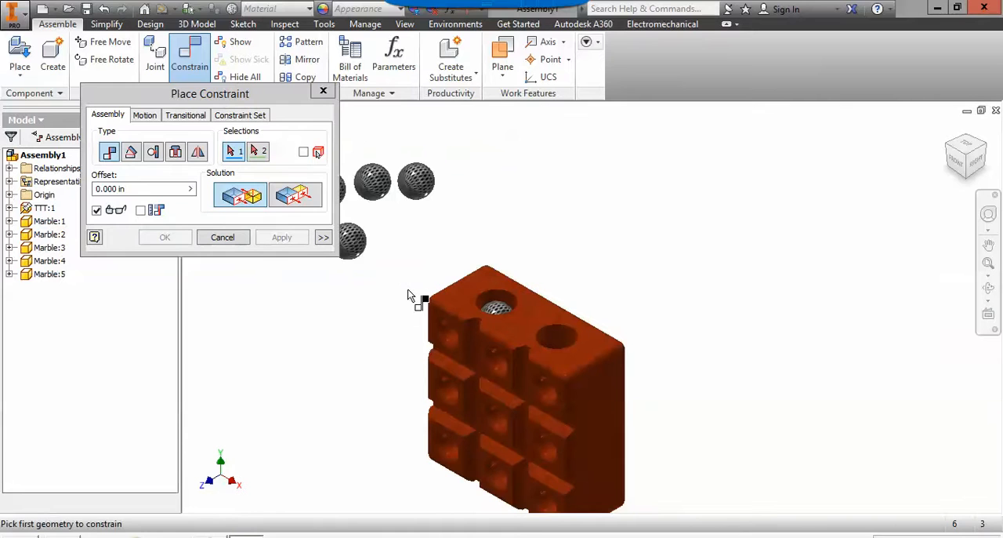
key("Escape")
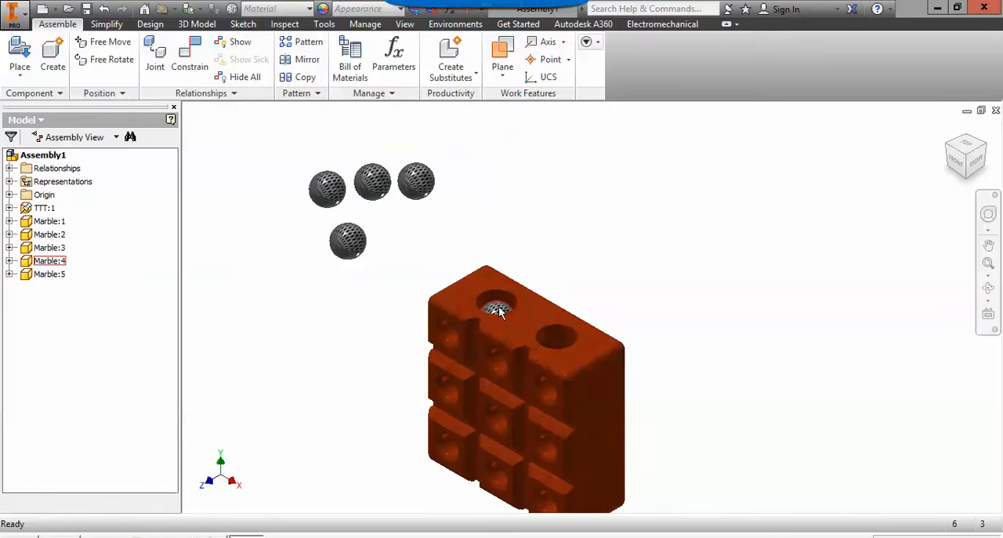
Move Marble:4 up along the hole's axis, clear above the block.
left_click_drag(499, 311, 519, 116)
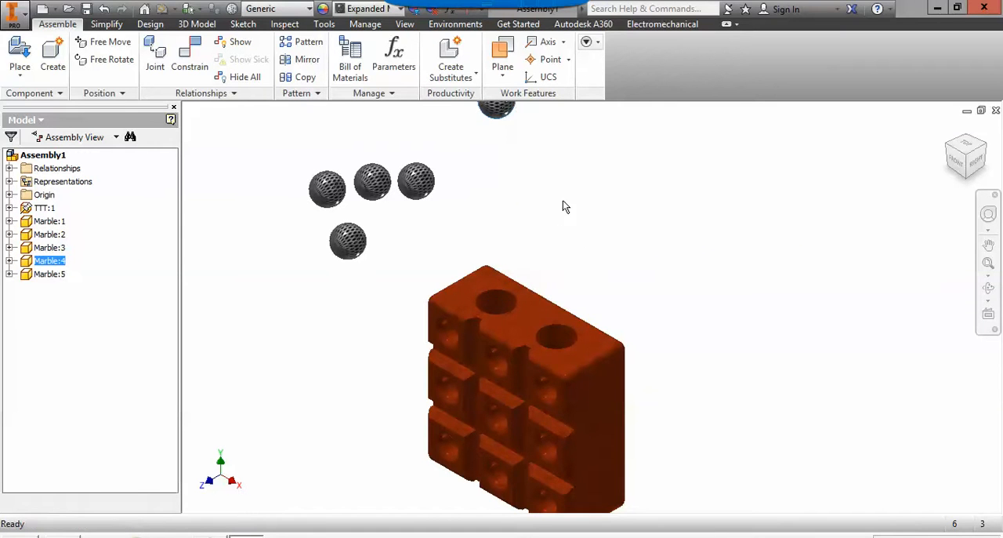
left_click(449, 186)
Mate the centre point of Marble:3 to the axis of the same left top hole with 0.000 in offset.
left_click(200, 63)
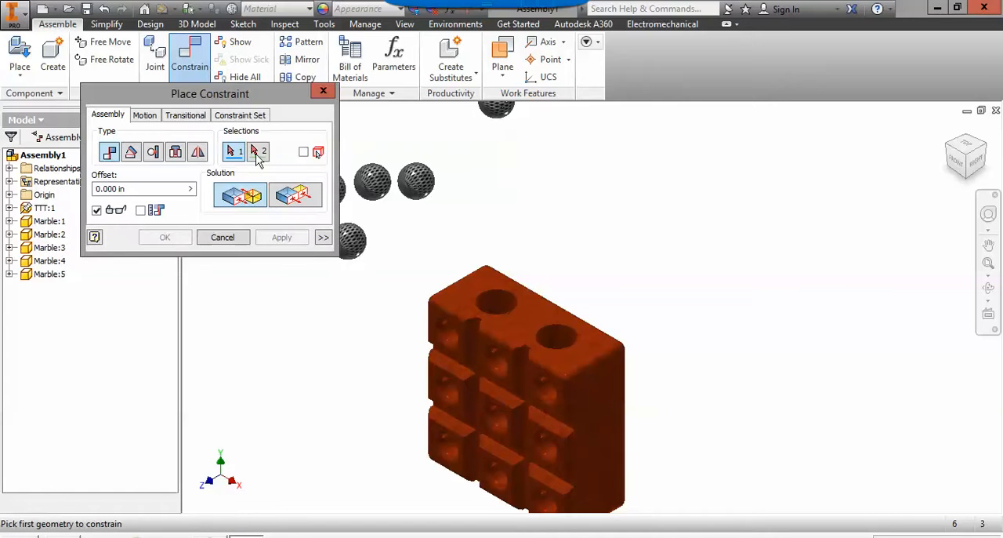
left_click(418, 186)
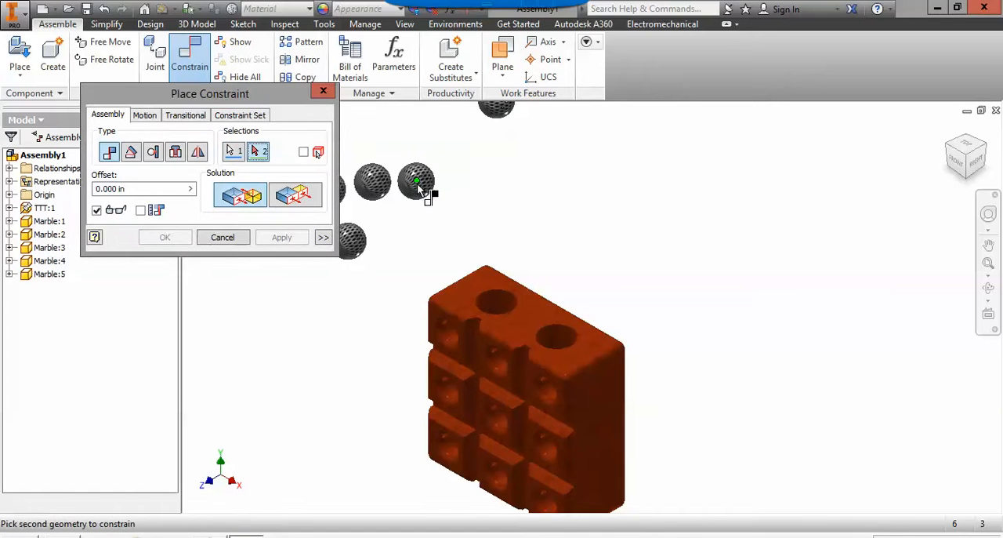
left_click(511, 304)
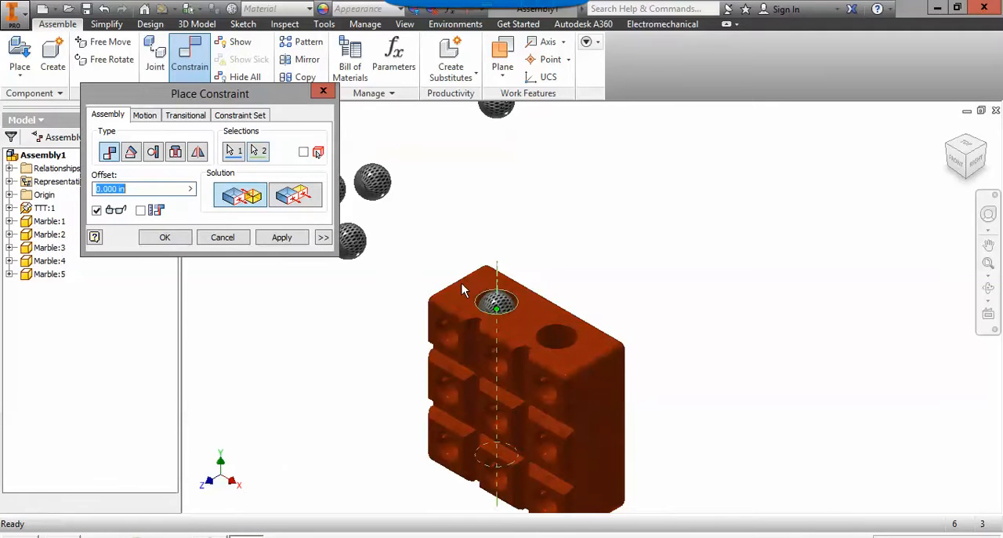
left_click(281, 238)
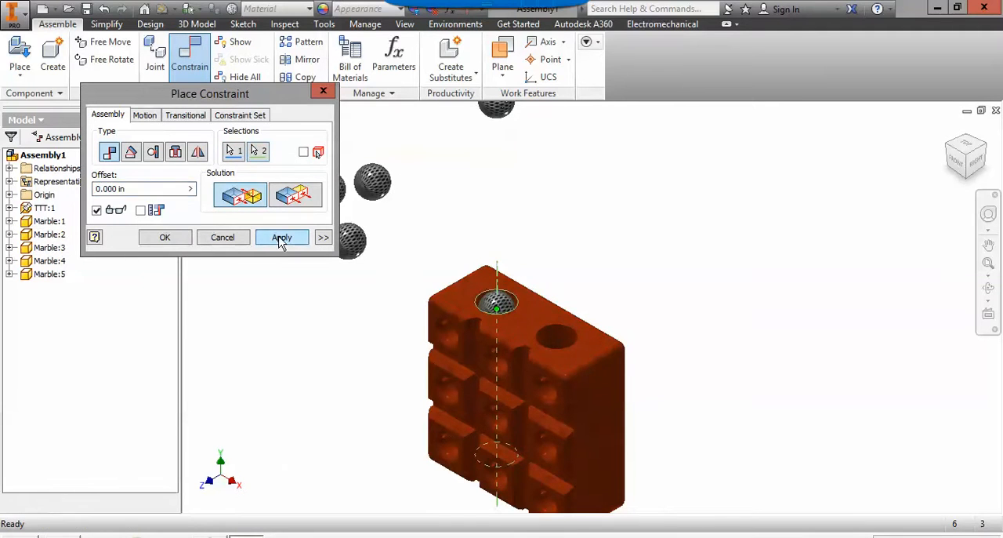
Move Marble:3 up along the hole's axis to just below Marble:4.
left_click(231, 244)
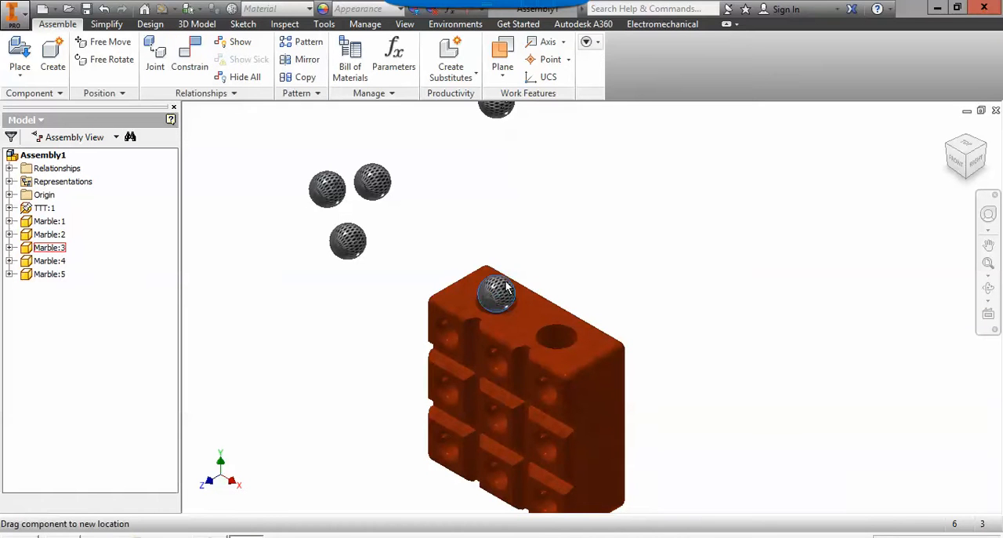
left_click_drag(507, 289, 518, 145)
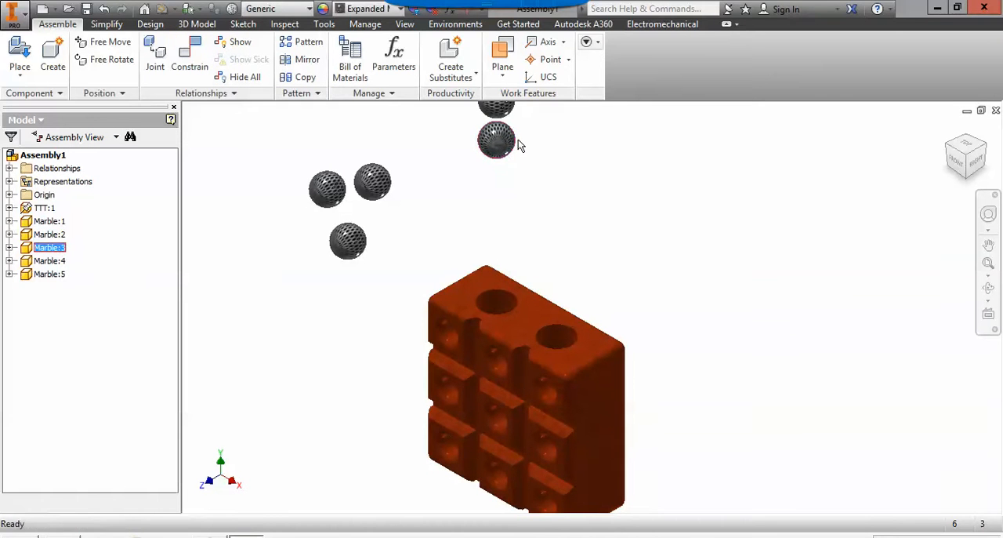
Mate Marble:2's centre point to the left top hole's axis with 0.000 in offset and move it up below Marble:3.
left_click(190, 62)
left_click(380, 185)
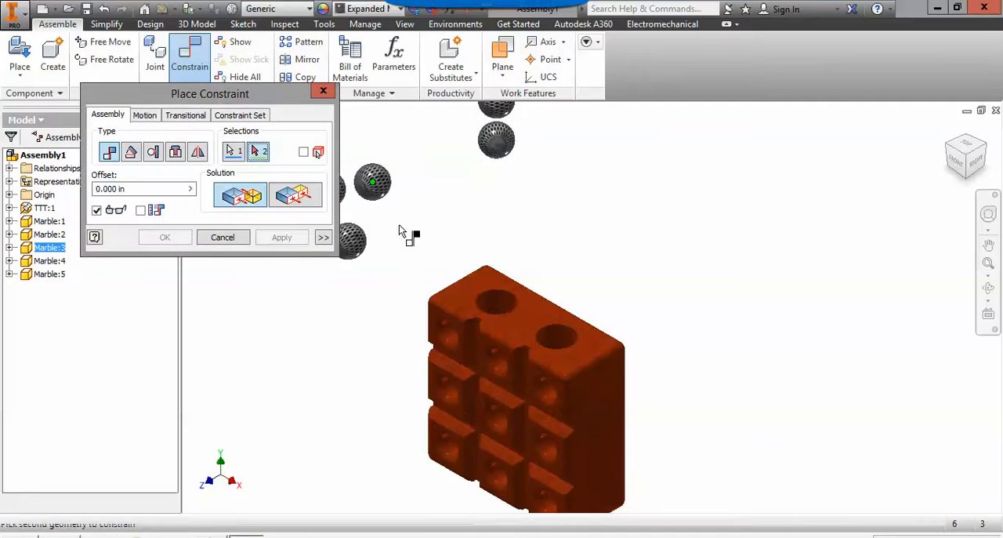
left_click(506, 305)
left_click(280, 239)
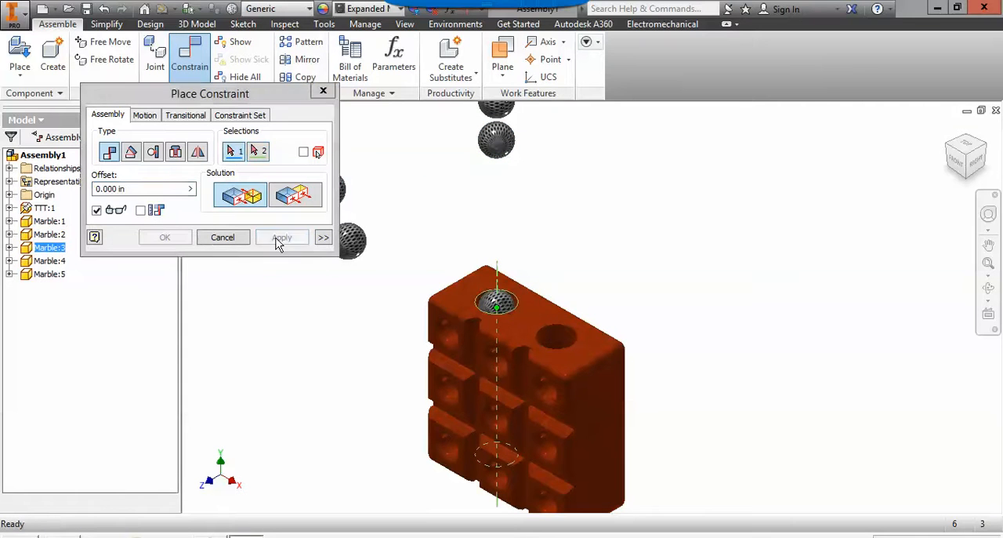
left_click(227, 239)
left_click_drag(508, 308, 508, 187)
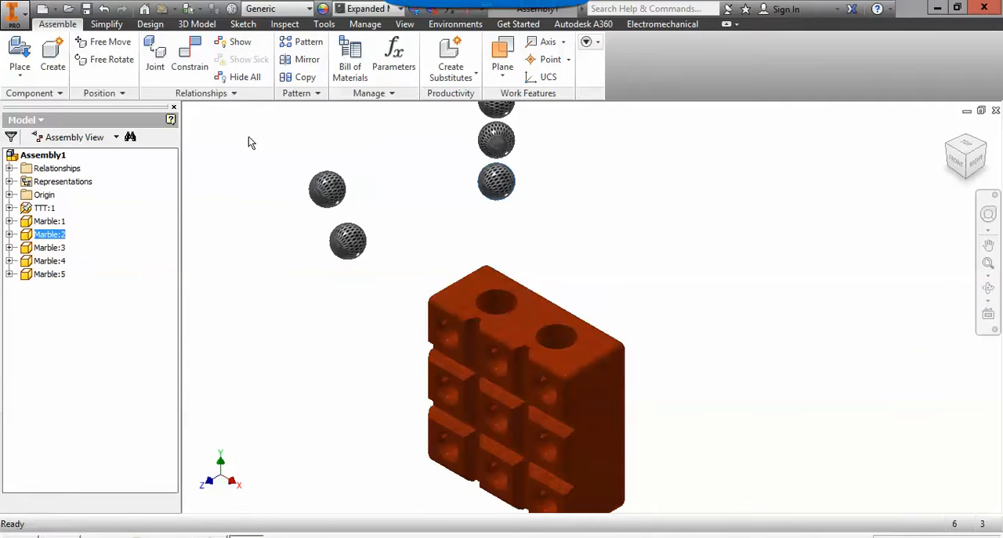
Mate Marble:5's centre point to the left top hole's axis with 0.000 in offset and move it up below Marble:2.
left_click(190, 56)
left_click(354, 245)
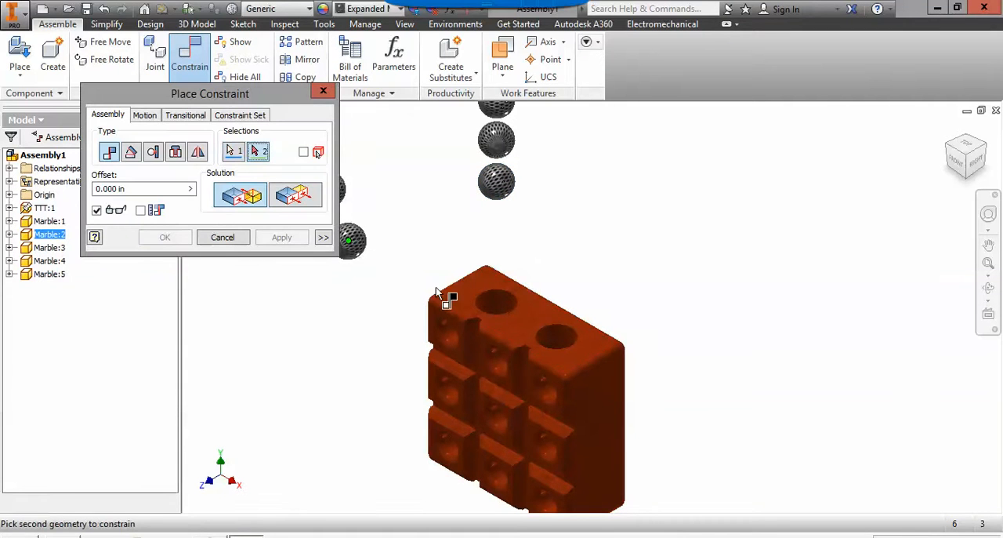
left_click(508, 305)
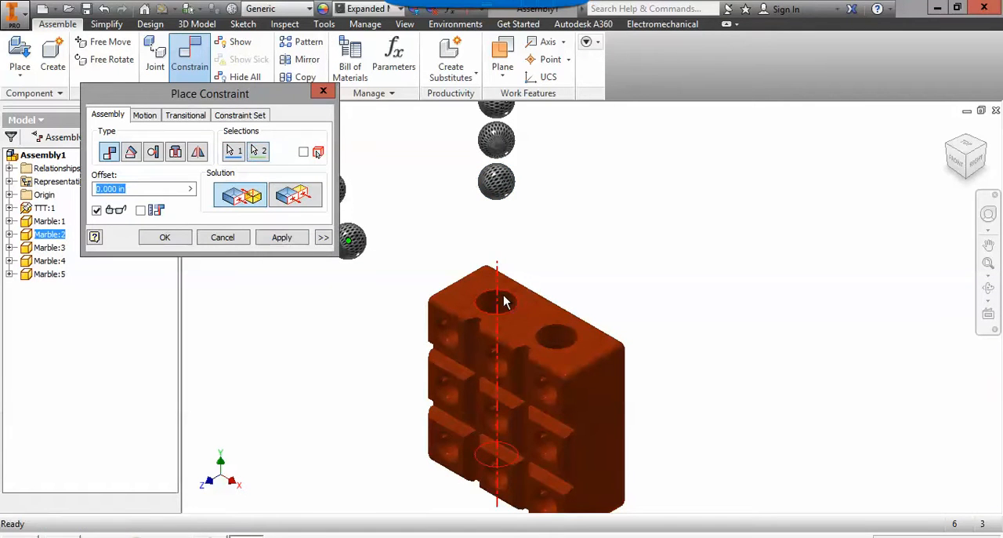
left_click(295, 240)
left_click(223, 237)
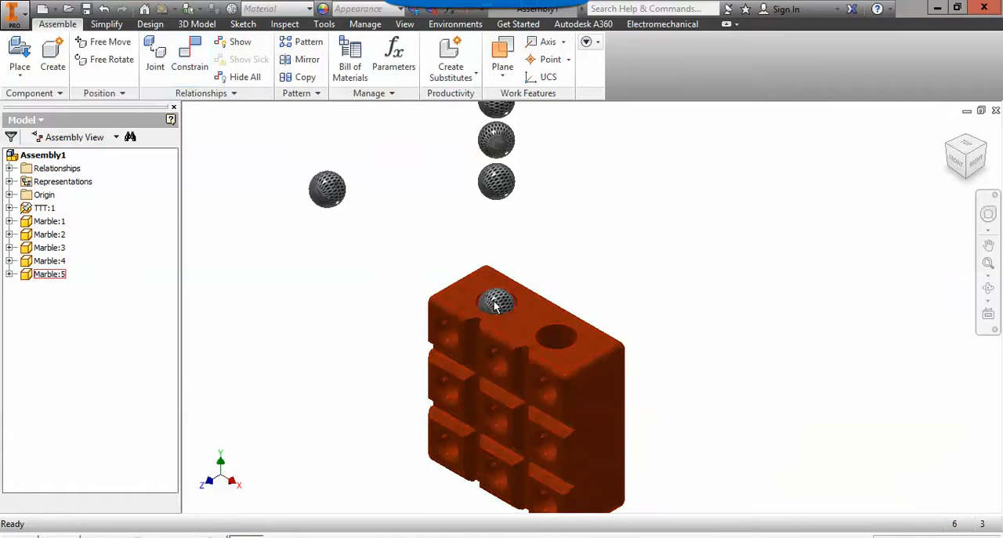
left_click_drag(496, 304, 505, 227)
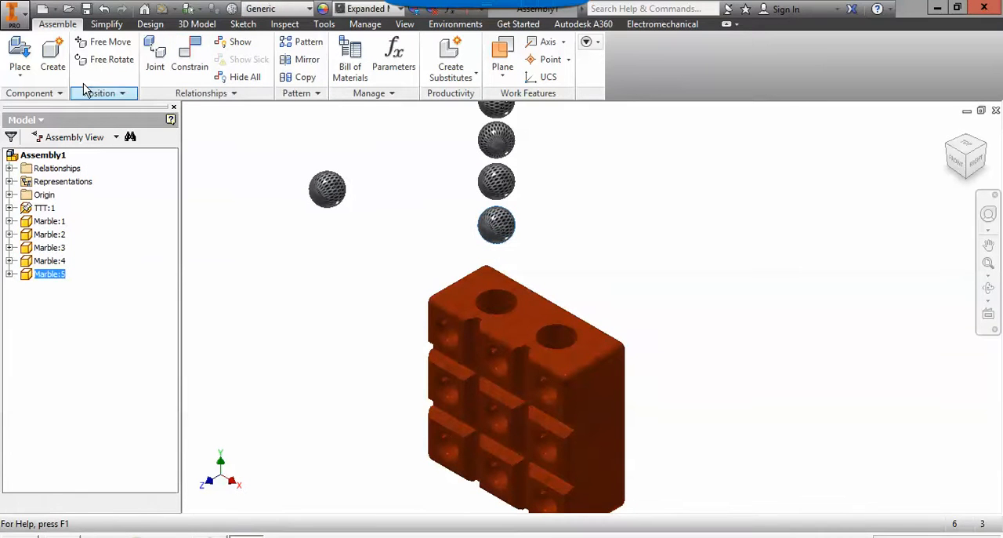
Mate Marble:1's centre point to the left top hole with 0.000 in offset and move it up just above the block.
left_click(190, 61)
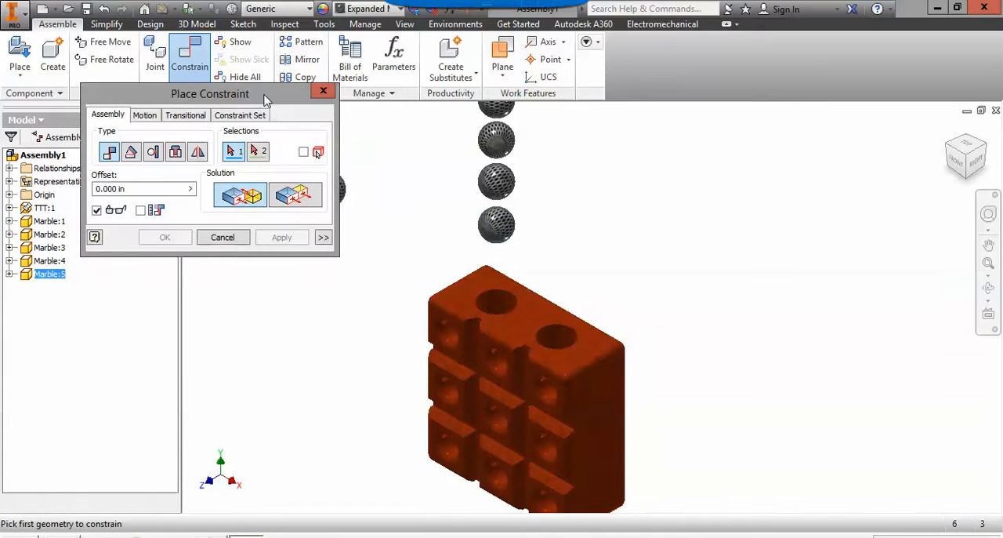
left_click_drag(265, 101, 204, 93)
left_click(334, 193)
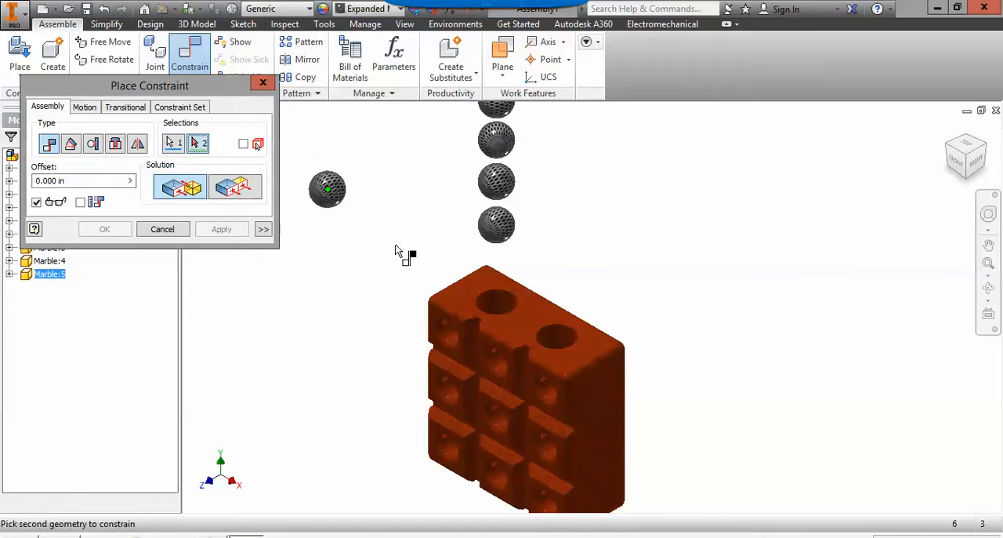
left_click(512, 303)
left_click(228, 235)
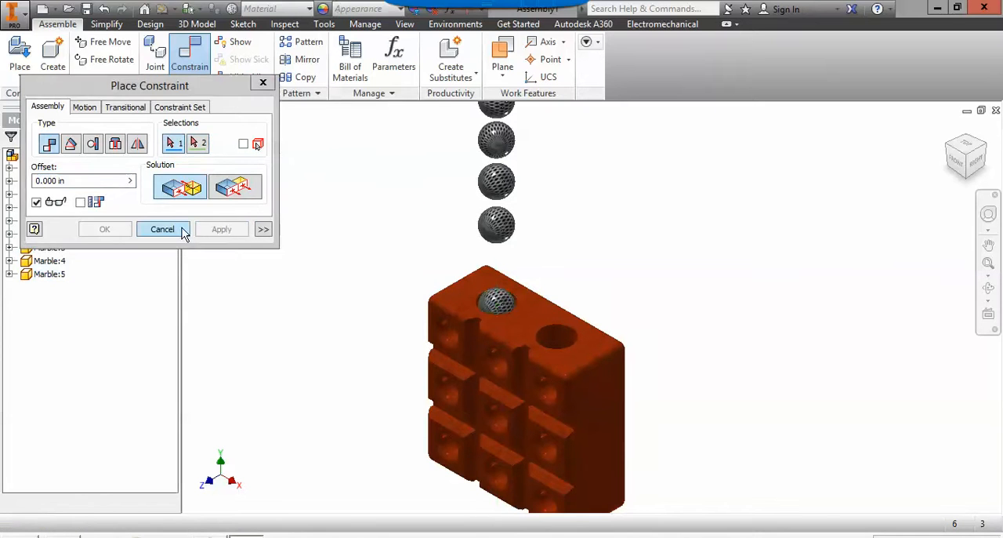
left_click(156, 229)
left_click_drag(507, 304, 508, 268)
middle_click_drag(548, 261, 527, 261)
mouse_move(492, 306)
left_mouse_down()
mouse_move(493, 249)
mouse_move(494, 292)
mouse_move(497, 264)
mouse_move(504, 307)
mouse_move(502, 261)
mouse_move(507, 301)
left_mouse_up()
left_click(554, 248)
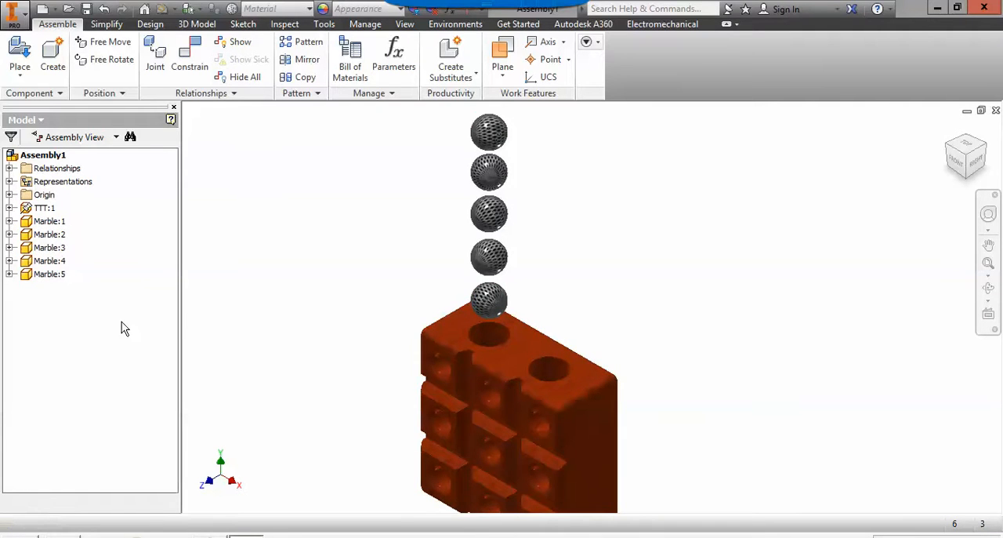
Add the TTT:1 block and all five marbles to the contact set.
left_click(56, 210)
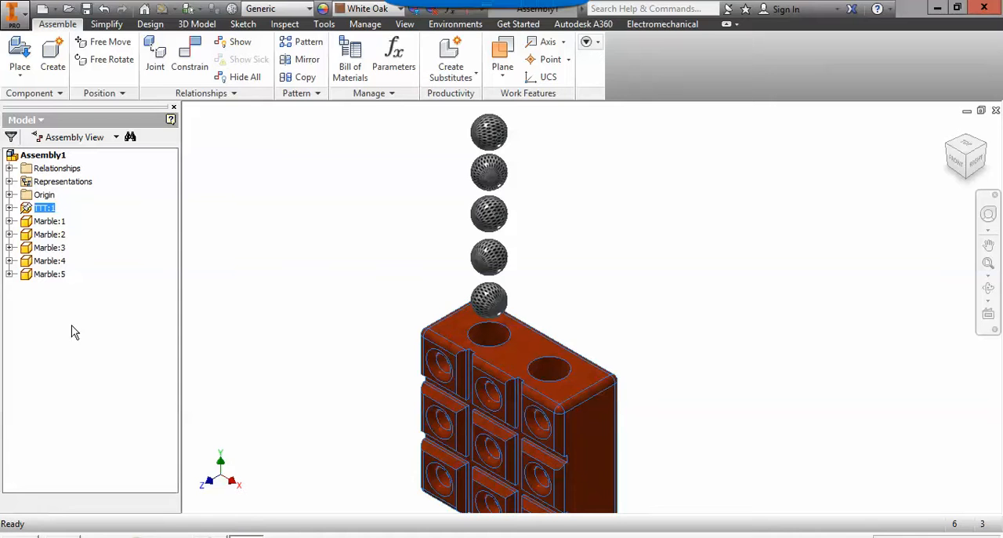
left_click(54, 281, "shift")
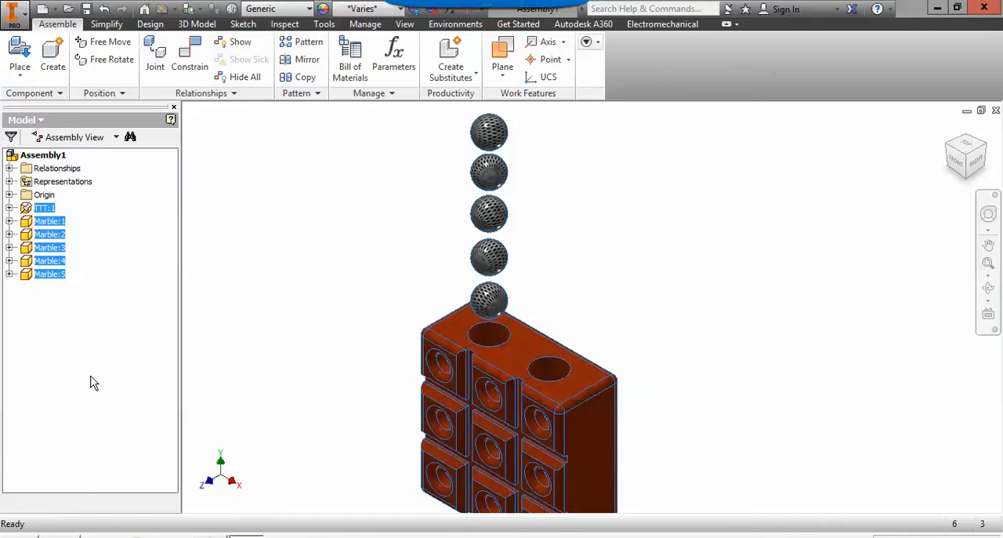
right_click(47, 278)
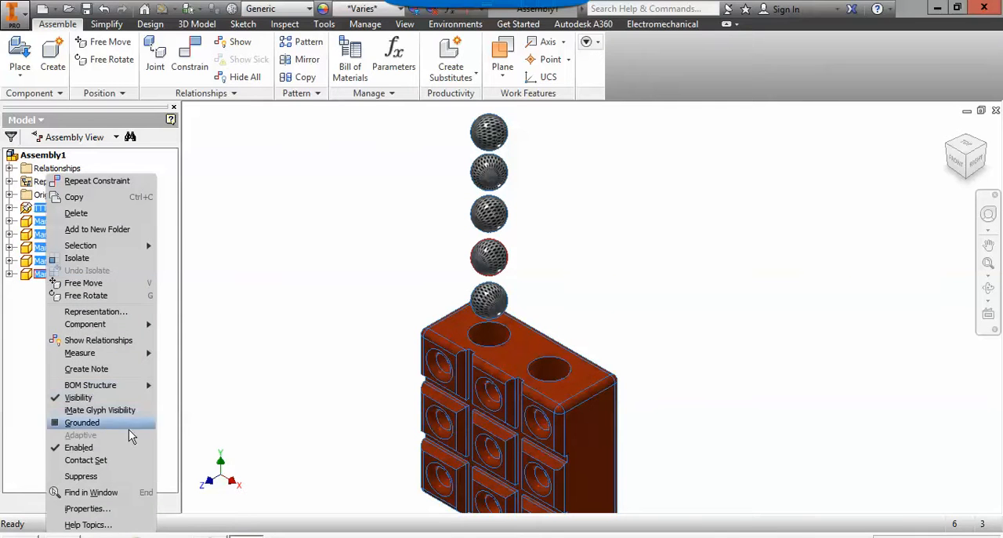
left_click(89, 463)
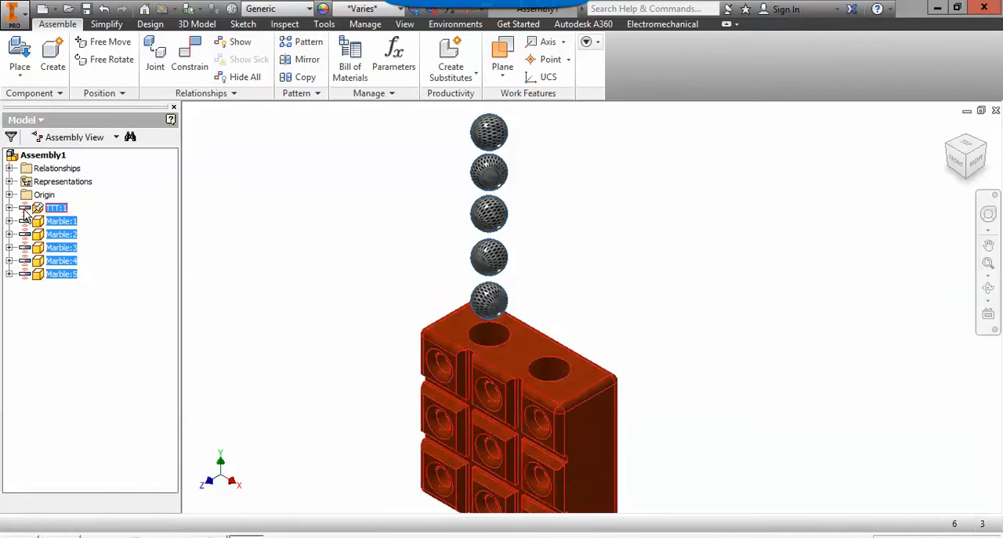
left_click(37, 319)
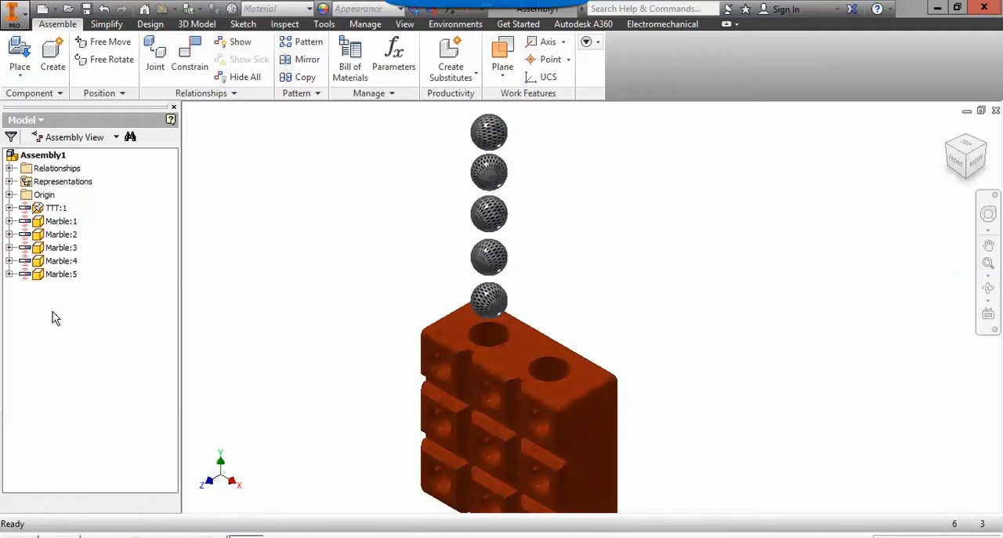
Activate the contact solver for the assembly.
mouse_move(493, 298)
left_mouse_down()
mouse_move(503, 258)
mouse_move(501, 305)
left_mouse_up()
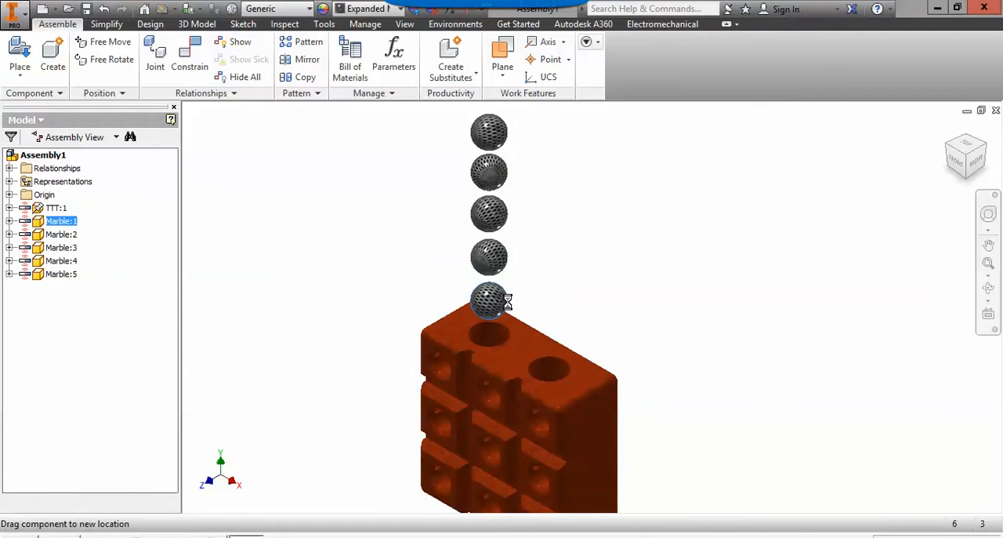
left_click(242, 207)
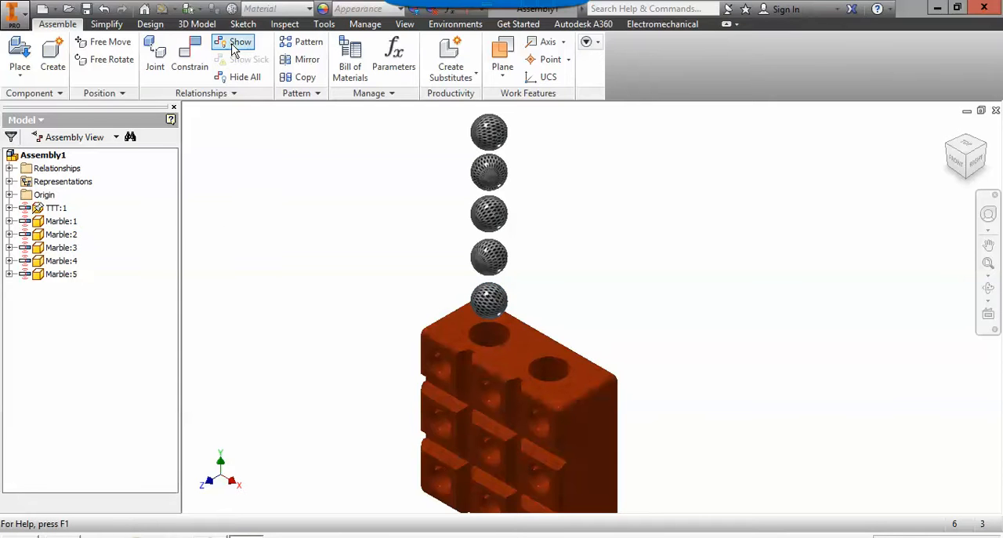
left_click(286, 25)
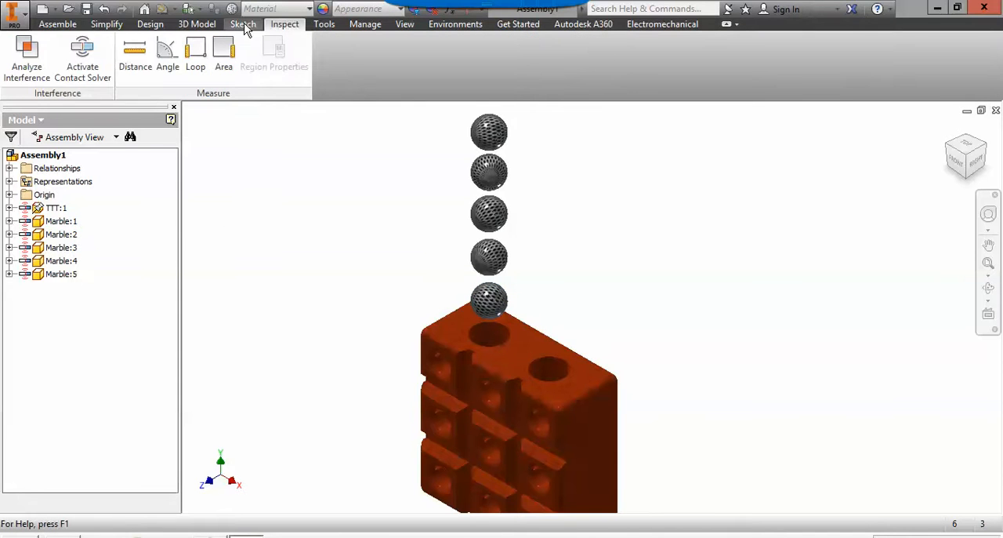
left_click(79, 75)
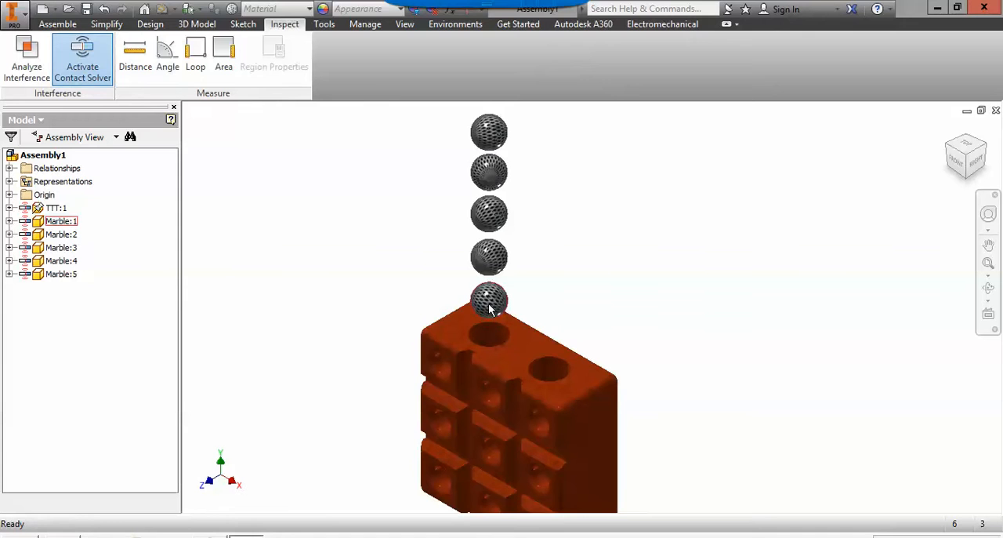
Push the column of five marbles down along the axis into the block's left top hole.
left_click_drag(490, 308, 490, 245)
left_click_drag(489, 185, 493, 256)
left_click_drag(484, 119, 491, 369)
left_click(373, 246)
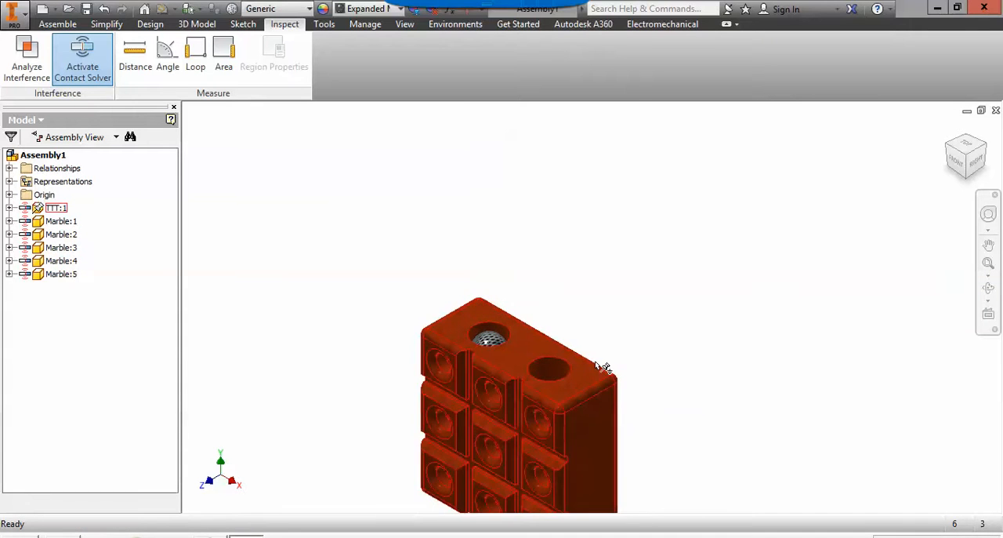
Hide the TTT:1 block to expose the stack of marbles inside it.
middle_click_drag(628, 353, 584, 310, "shift")
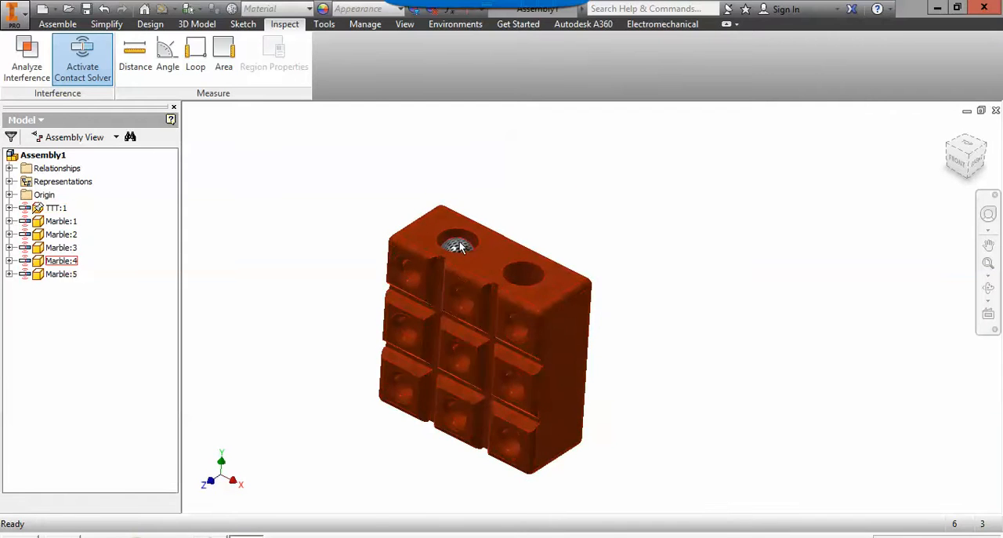
scroll(643, 331, "up", 3)
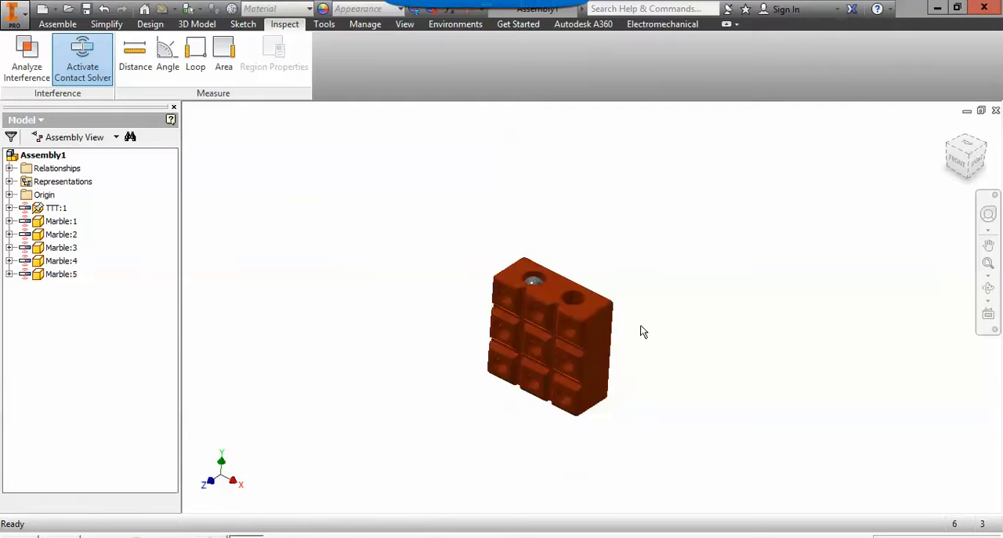
scroll(639, 327, "down", 3)
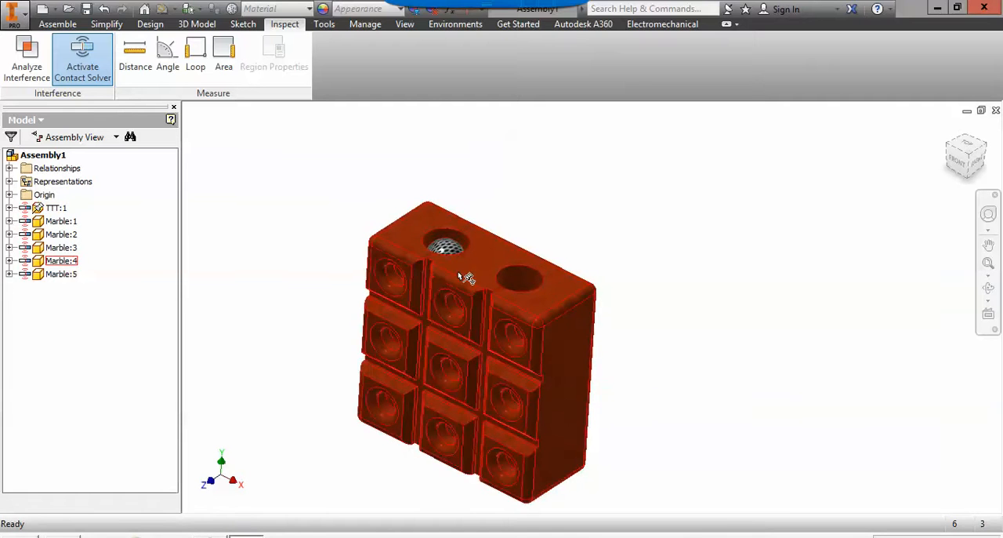
scroll(648, 311, "up", 3)
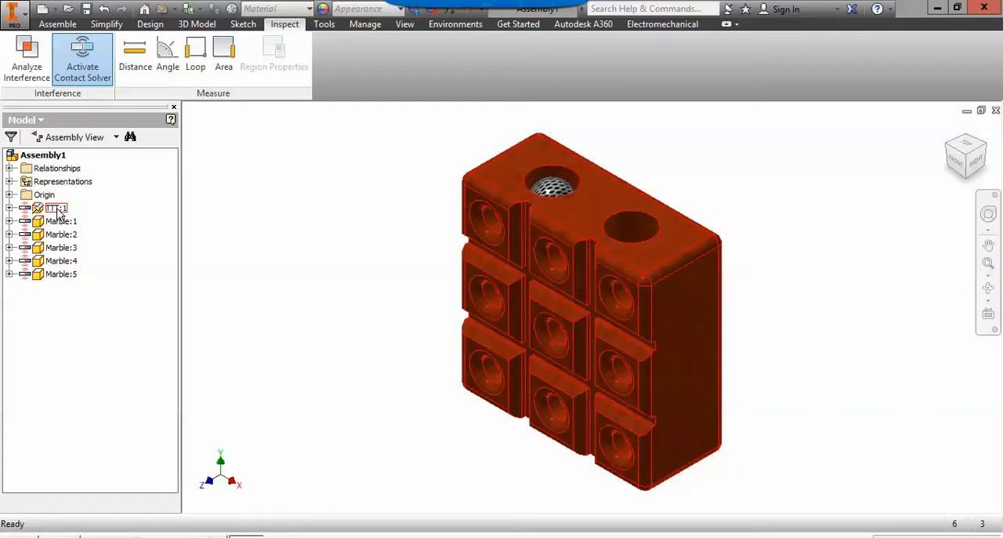
right_click(59, 214)
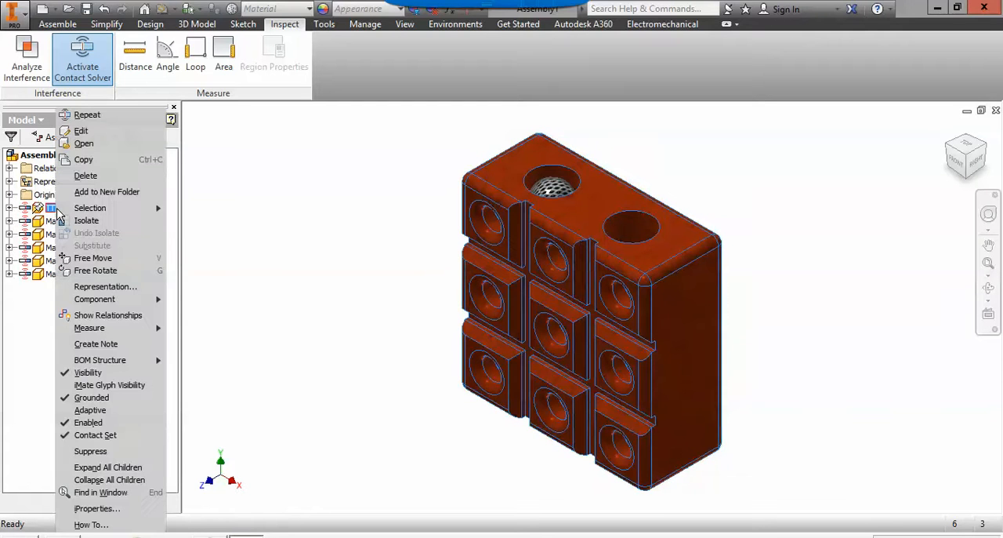
left_click(88, 373)
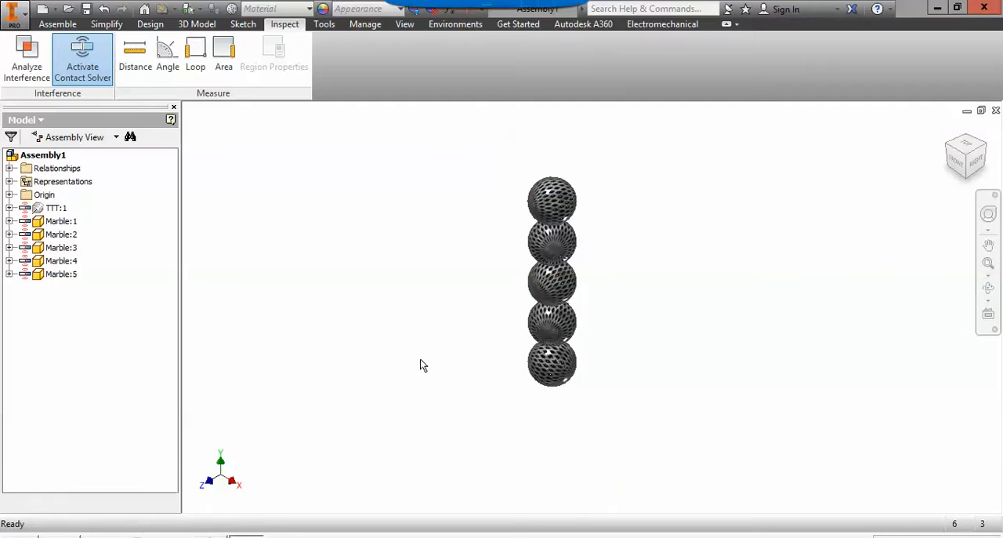
Lift the marble stack by Marble:1 until it clears the block's position, and make the TTT:1 block visible again.
scroll(423, 365, "up", 2)
left_click_drag(506, 370, 503, 193)
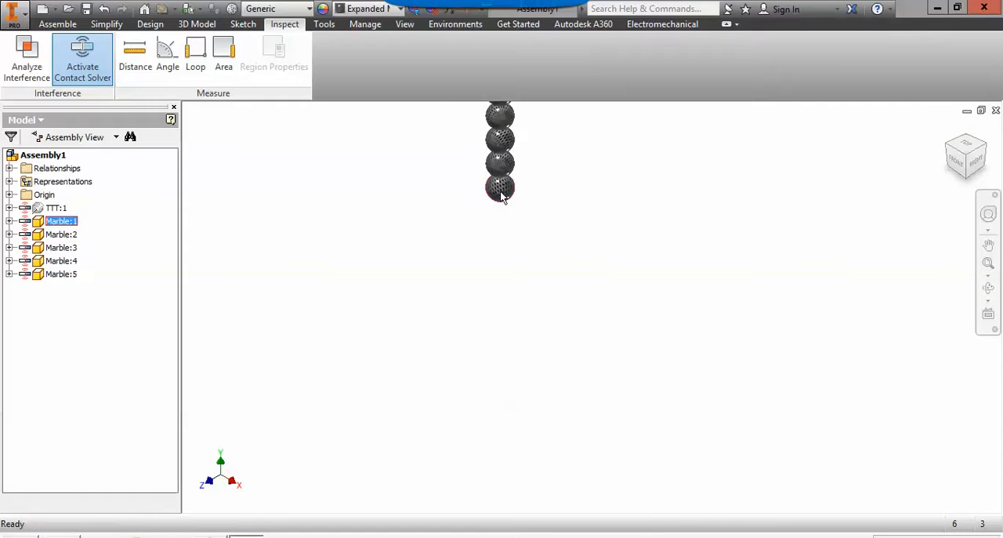
right_click(55, 210)
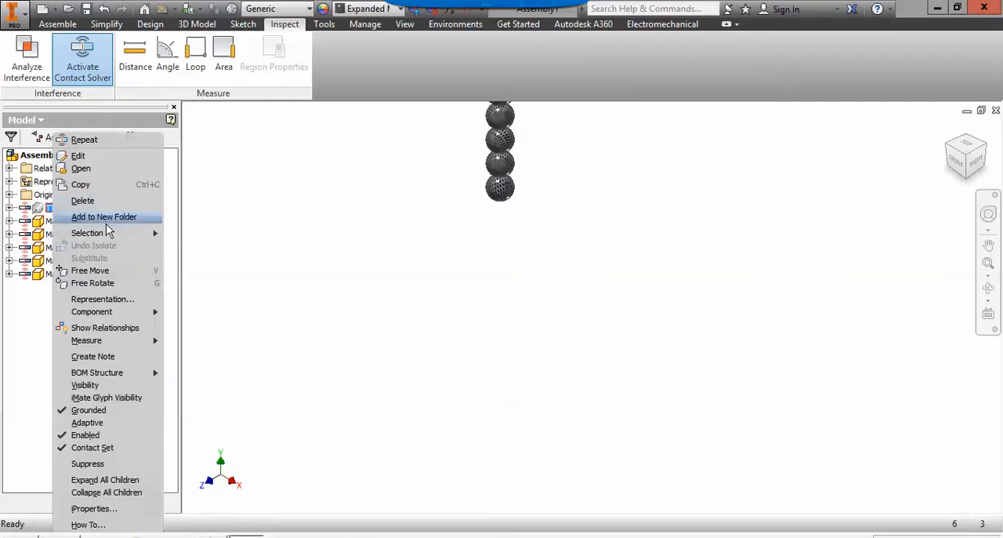
left_click(98, 386)
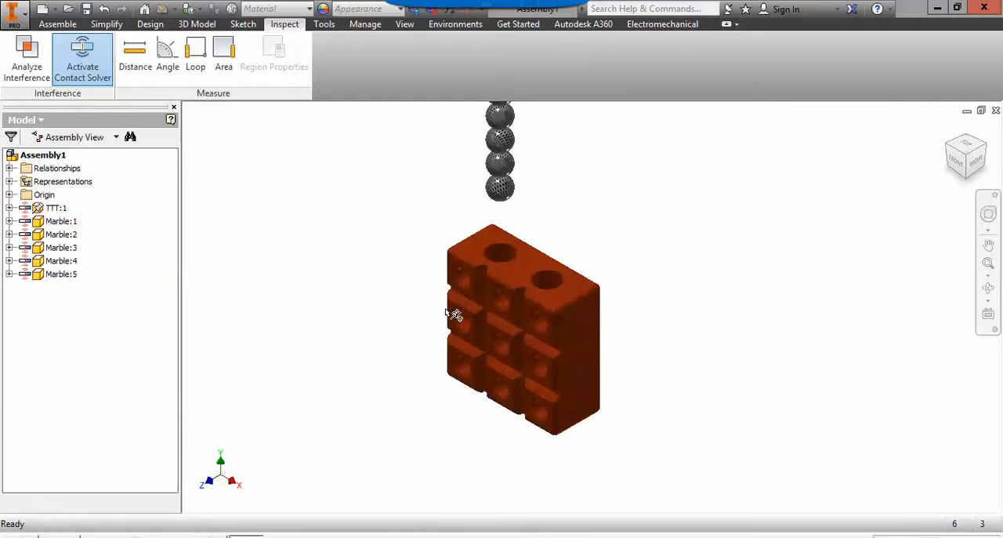
Lower the raised marbles along the axis back into the left top hole, pushing the stack down from its topmost marble.
scroll(543, 212, "up", 3)
middle_click_drag(546, 214, 516, 267)
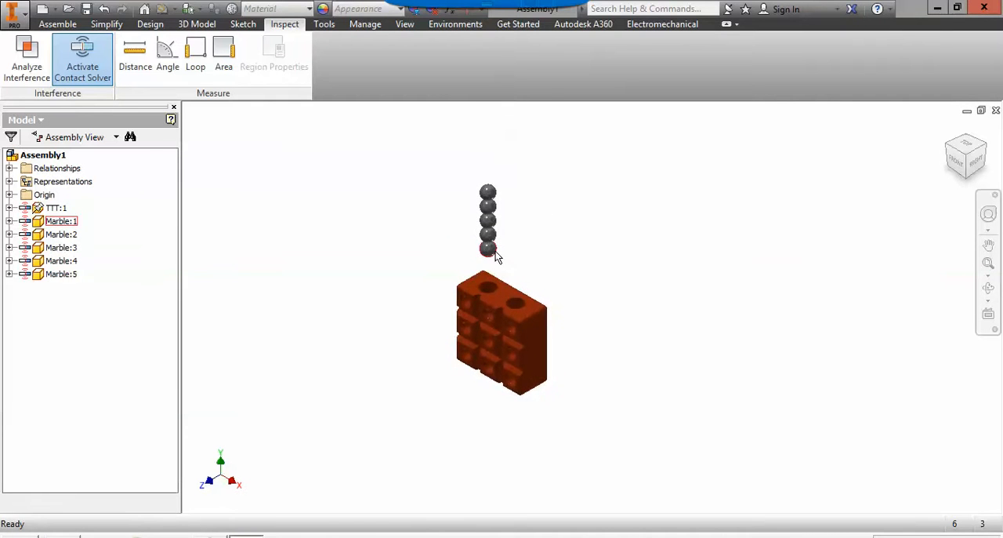
left_click_drag(496, 251, 489, 267)
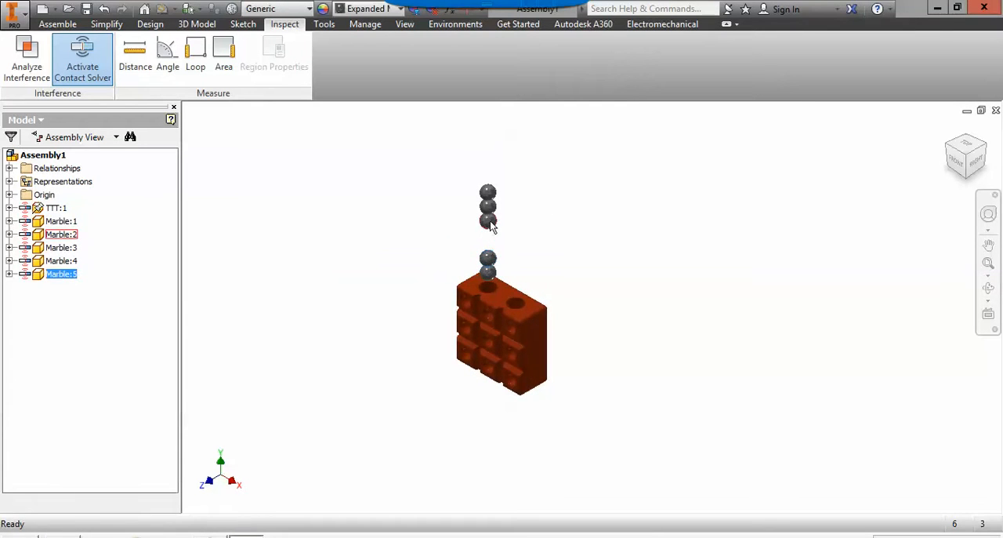
left_click_drag(490, 222, 490, 260)
left_click_drag(487, 193, 497, 278)
left_click(532, 251)
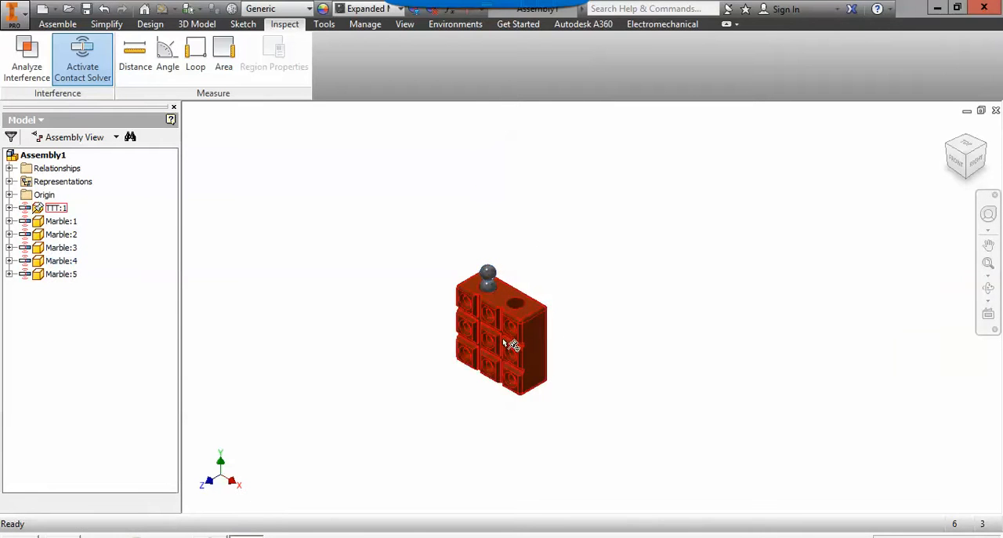
scroll(549, 329, "down", 3)
middle_click_drag(484, 336, 565, 337)
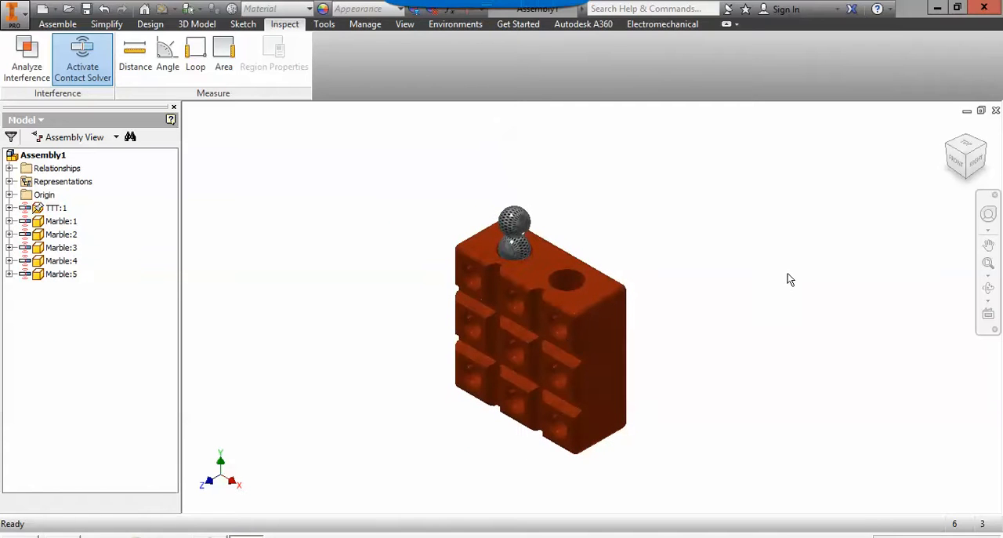
scroll(541, 263, "down", 3)
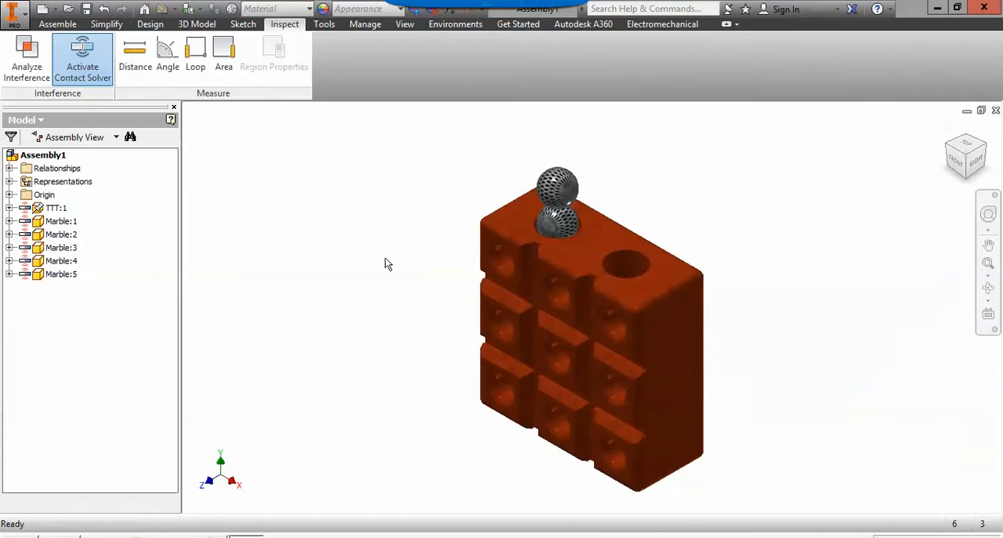
Save the assembly as an Inventor assembly file named "TTT Assembly" in the root of the personal staff network drive.
left_click(24, 17)
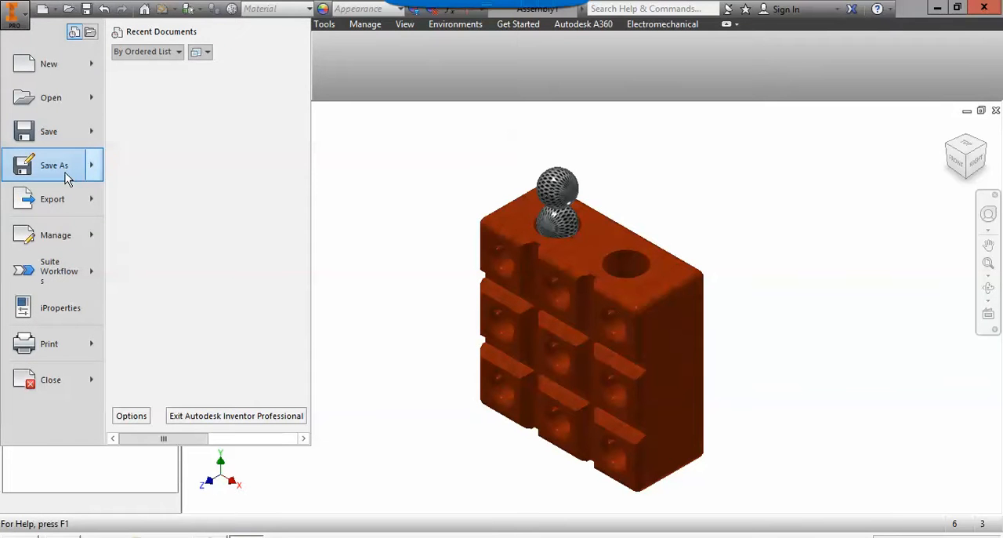
left_click(52, 170)
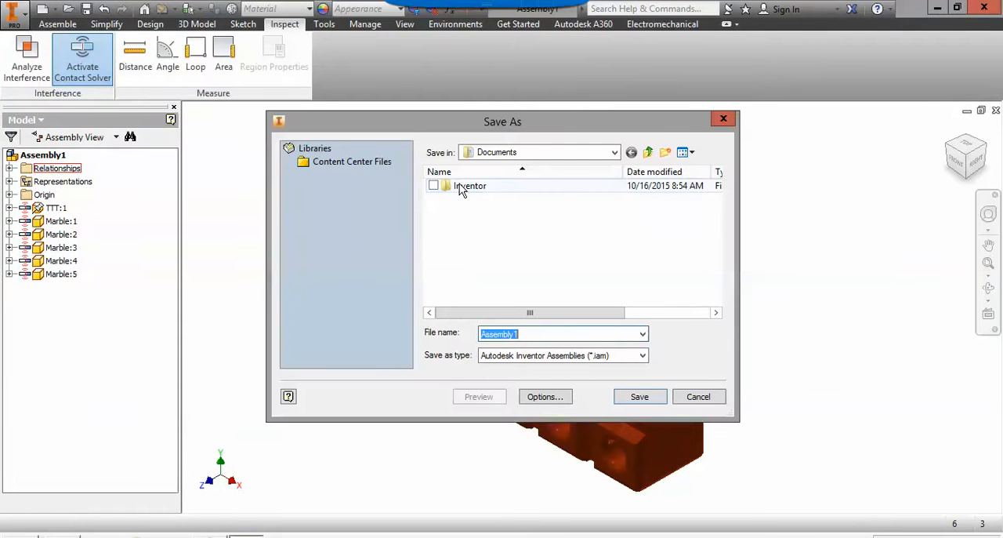
left_click(616, 153)
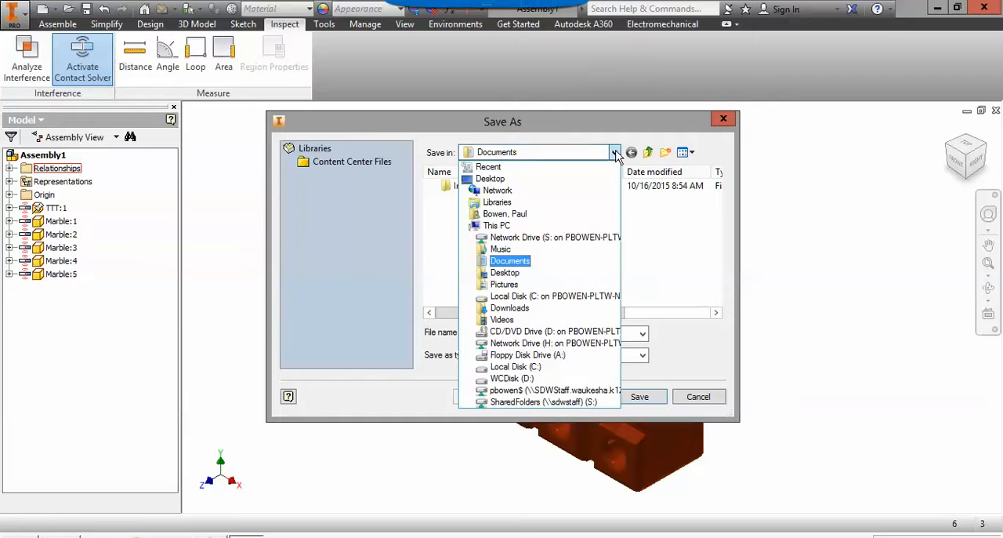
left_click(549, 391)
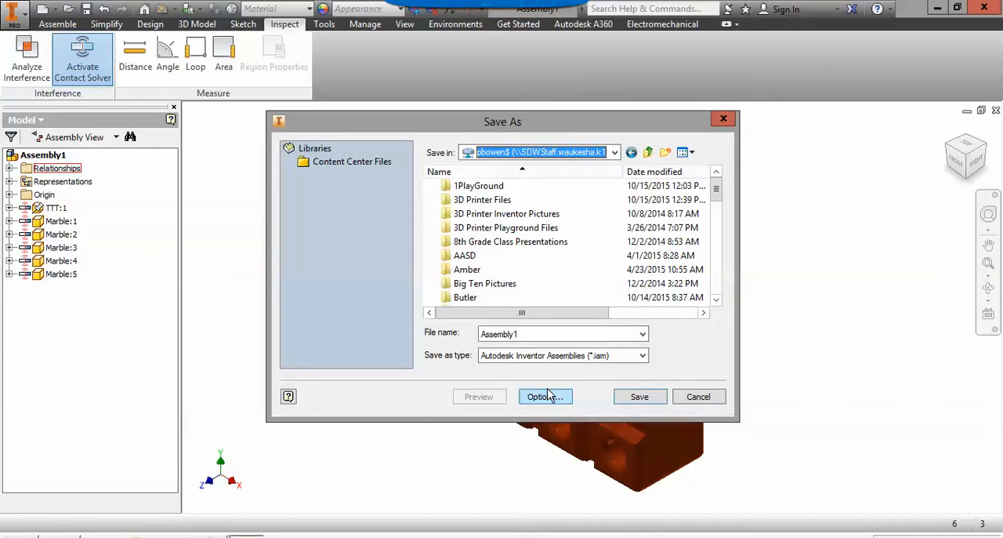
left_click(536, 334)
left_click_drag(559, 335, 440, 334)
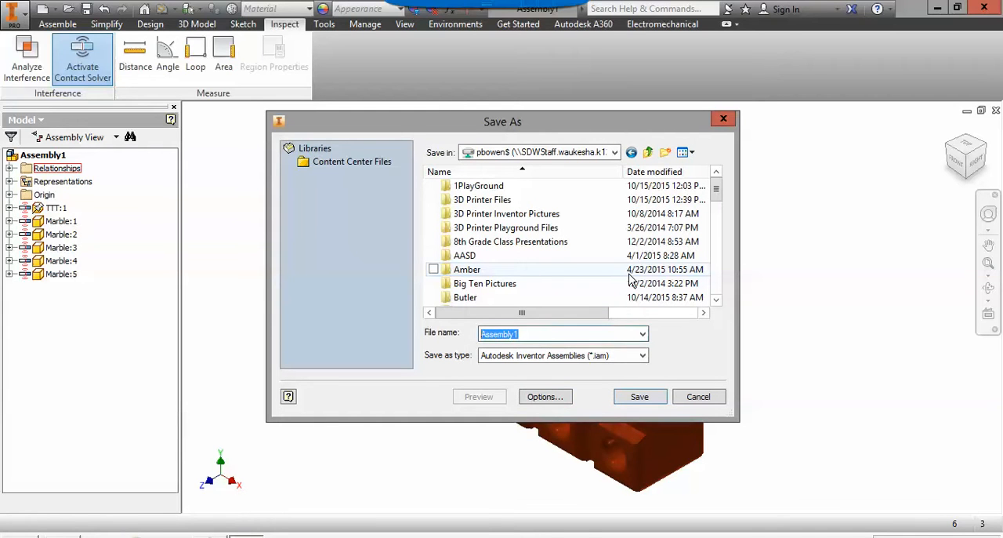
type("TTT A")
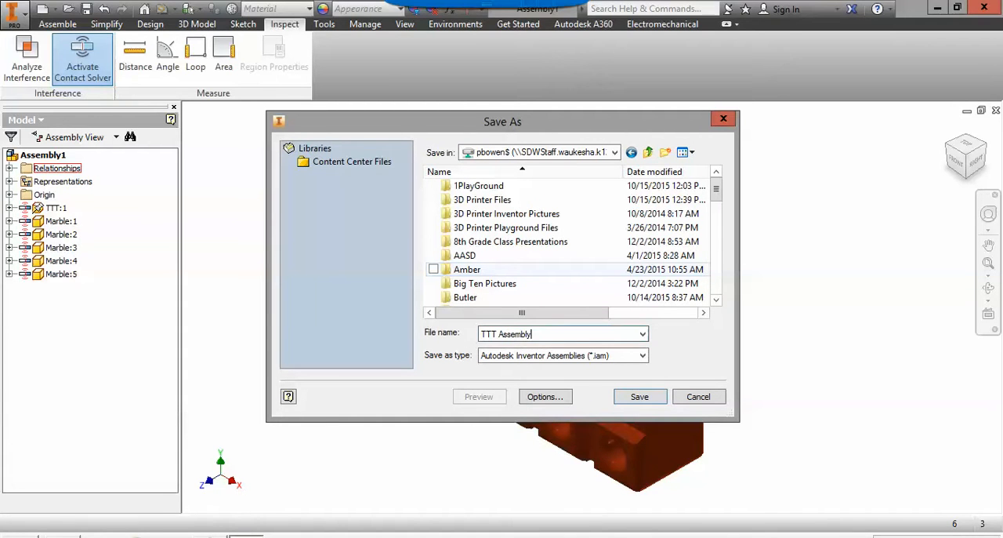
left_click(641, 396)
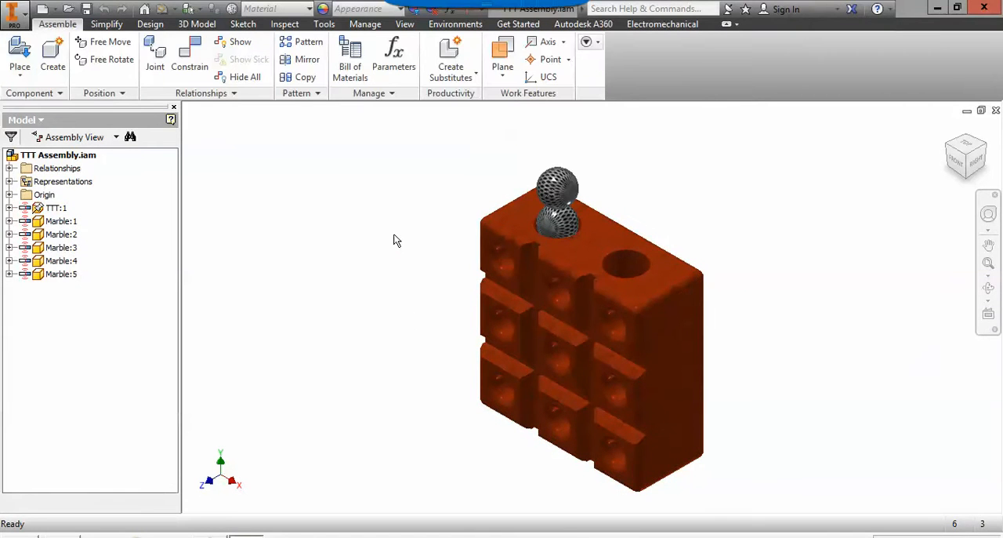
mouse_move(698, 232)
middle_mouse_down()
mouse_move(726, 249)
mouse_move(697, 241)
middle_mouse_up()
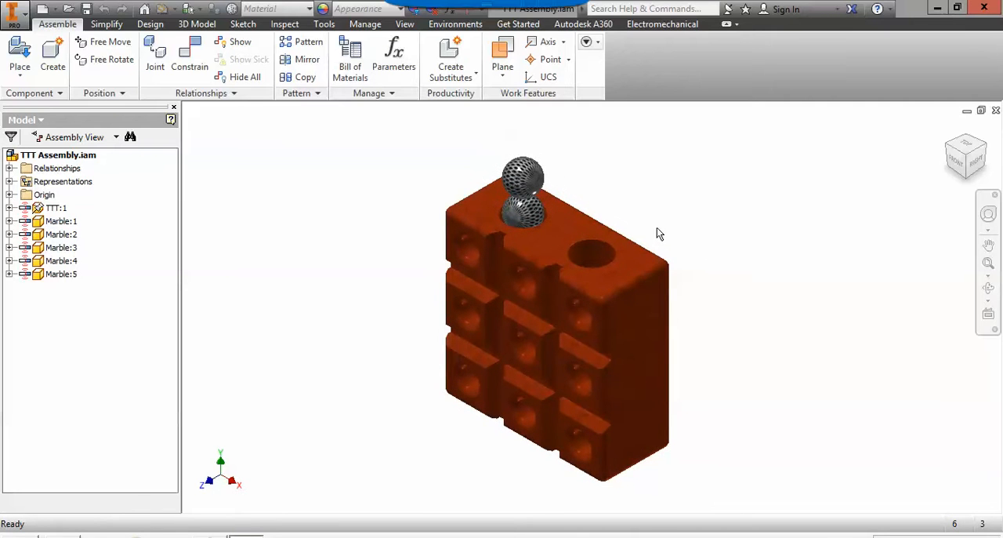